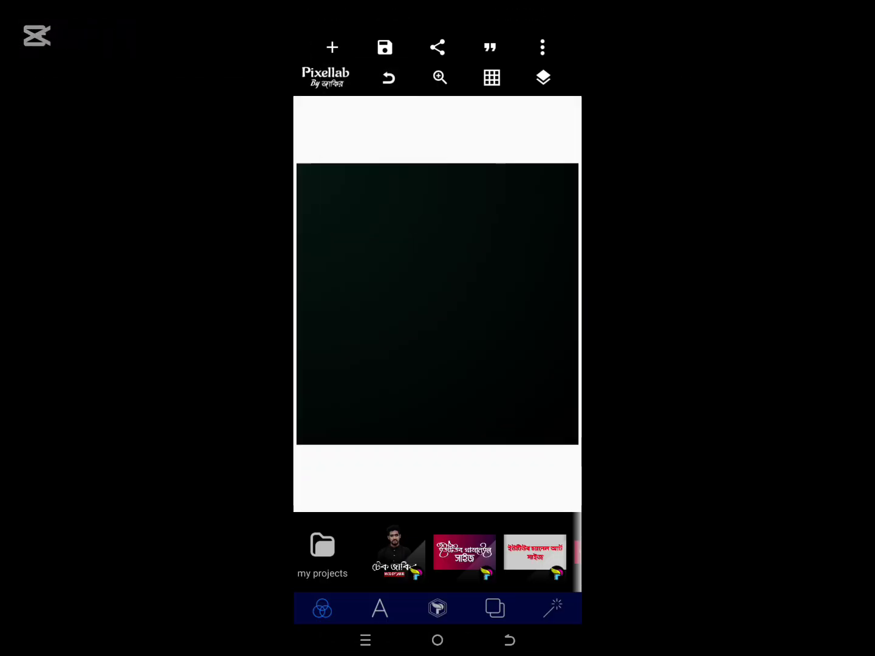
Step: Switch the canvas background colour from black to white
click(494, 609)
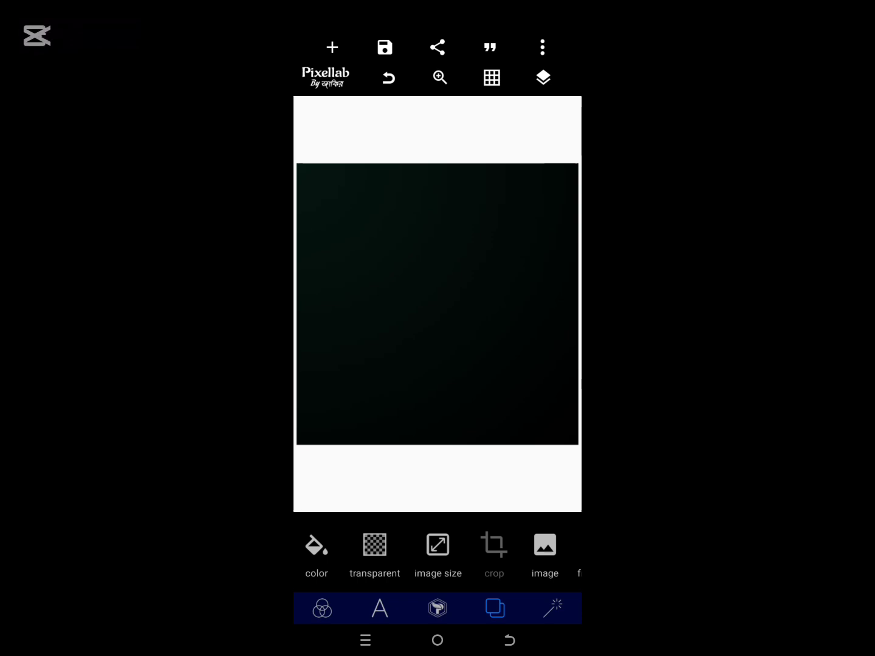
click(316, 546)
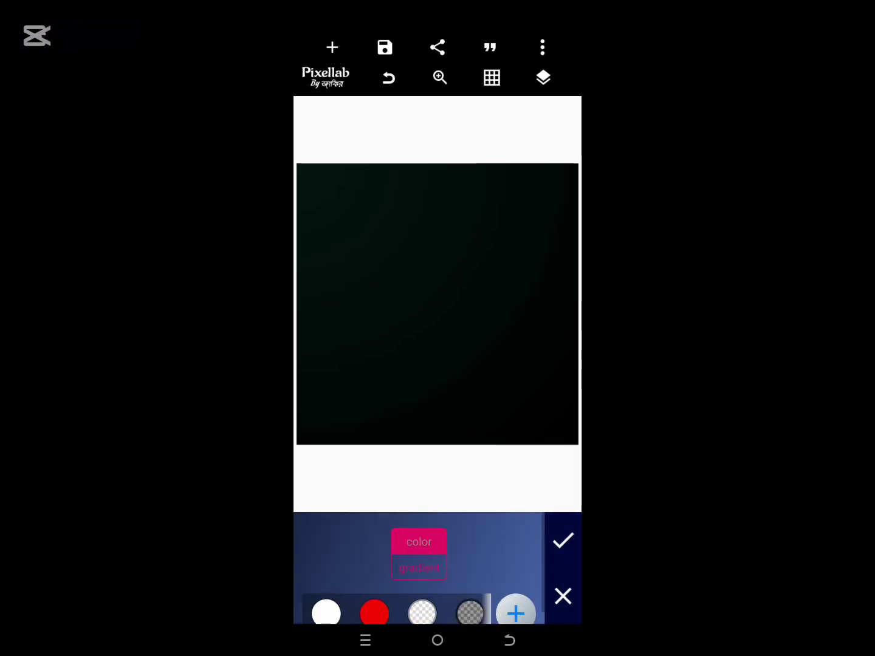
click(326, 613)
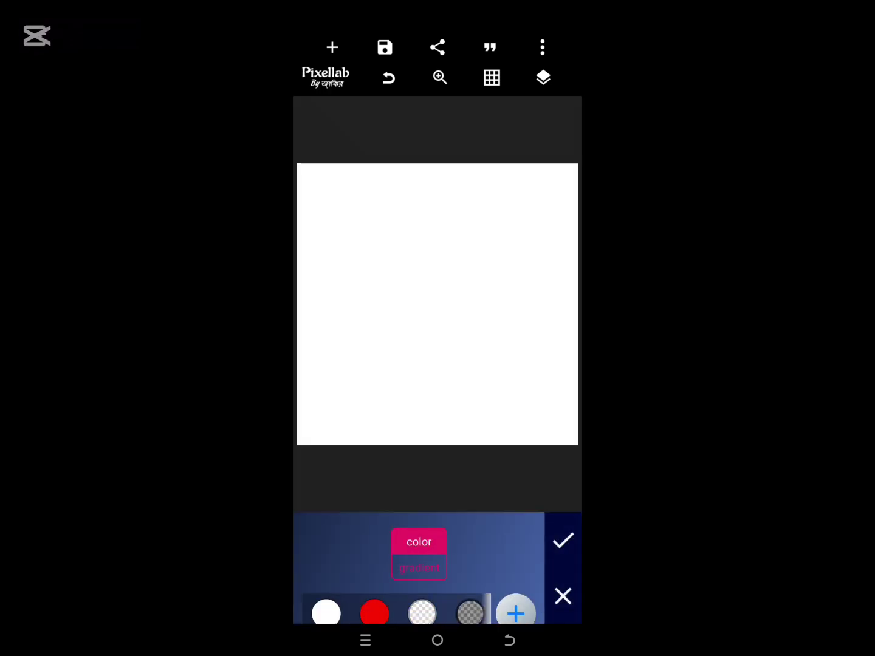
Step: Bring up the add-content menu to begin importing a photo
click(333, 47)
key(Escape)
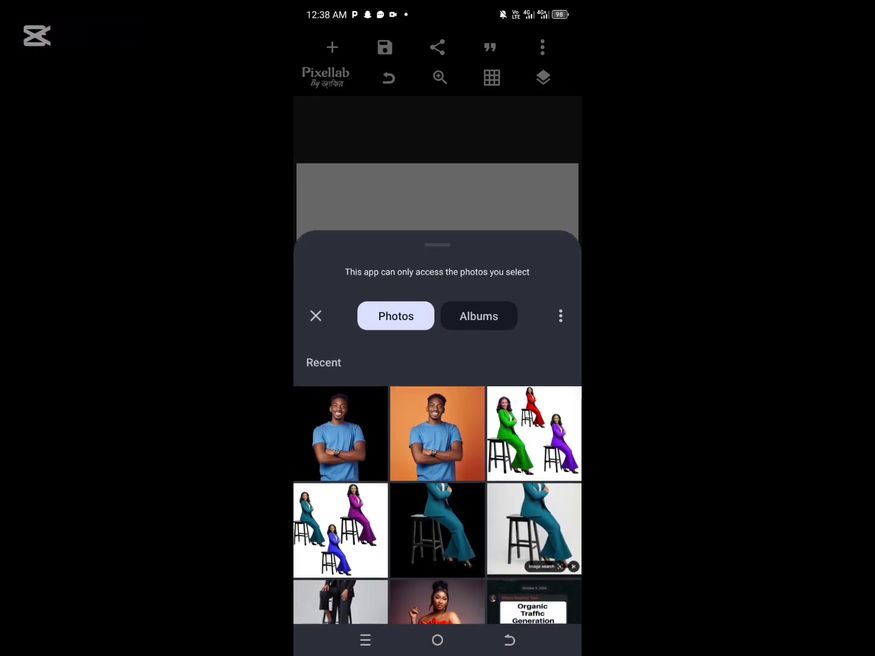
Step: Place the cropped photo of the man in a blue T-shirt near the canvas centre
click(536, 597)
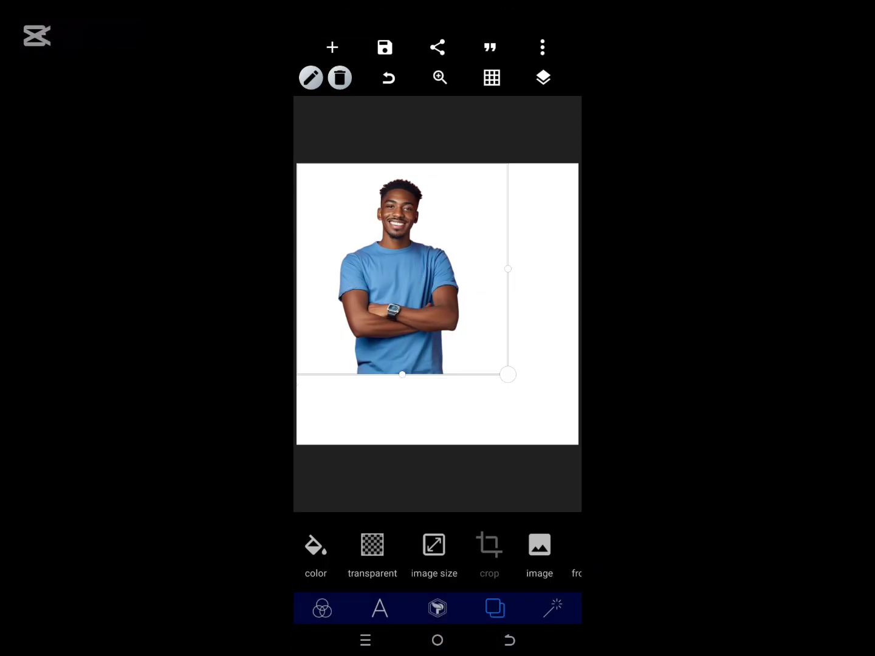
mouse_move(410, 287)
mouse_down()
mouse_move(381, 356)
mouse_move(409, 296)
mouse_move(429, 292)
mouse_move(455, 309)
mouse_up()
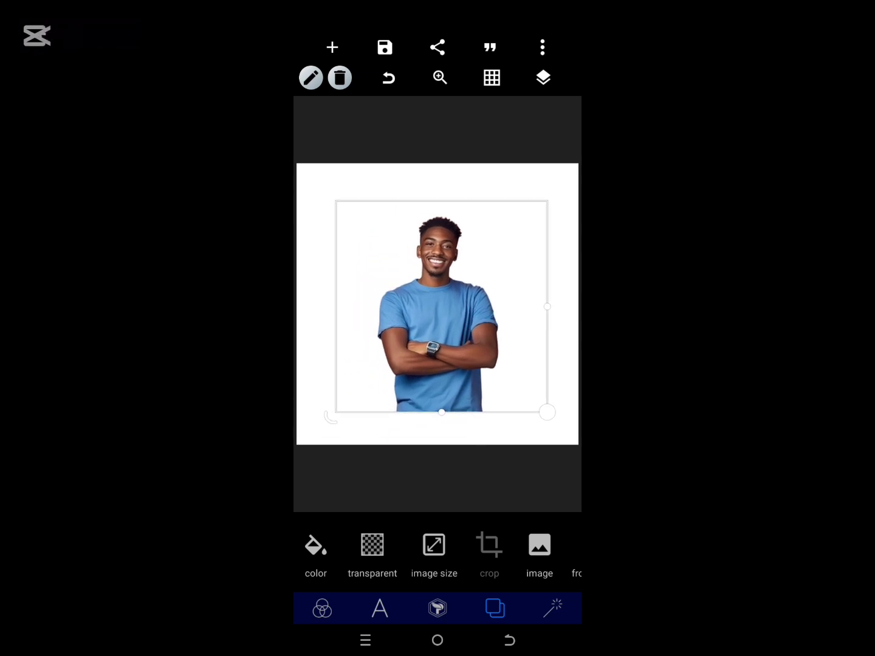
mouse_move(533, 548)
mouse_down()
mouse_move(416, 547)
mouse_move(499, 547)
mouse_move(431, 547)
mouse_up()
click(438, 608)
drag(519, 547, 315, 548)
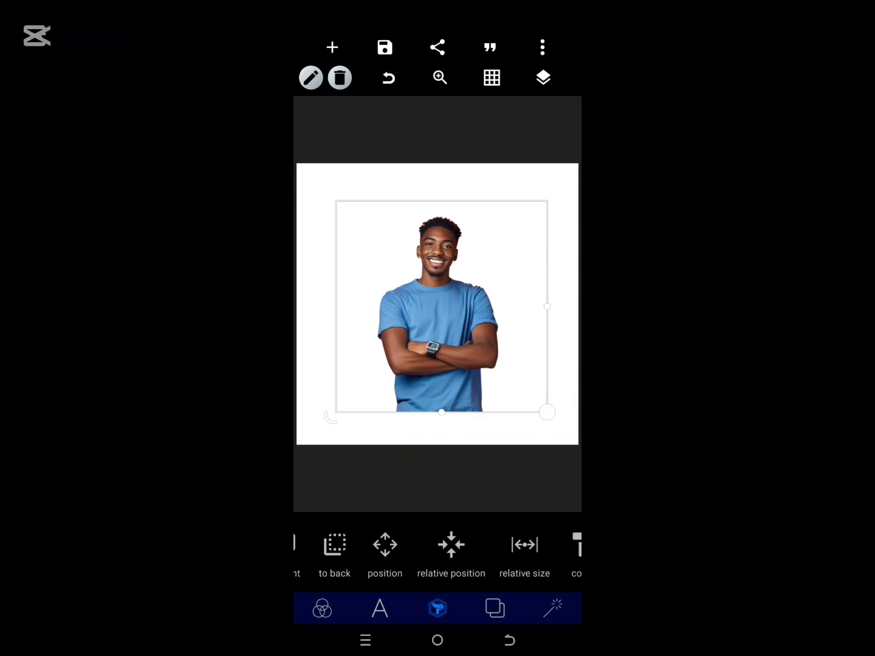
Step: Centre the man's photo and align it to the bottom of the canvas
click(385, 545)
click(417, 541)
click(465, 588)
click(562, 541)
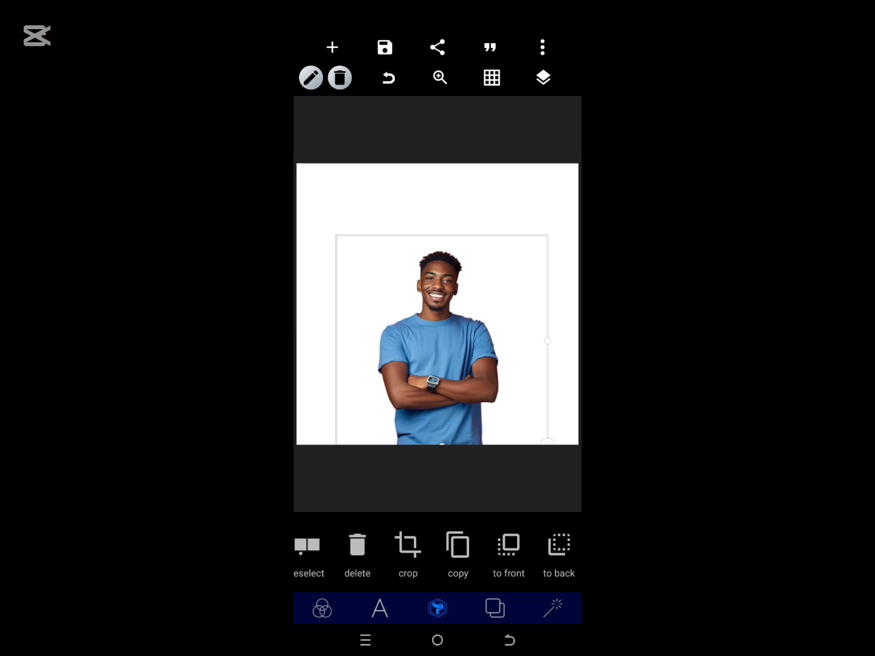
Step: Duplicate the photo and position the copy exactly over the original
click(458, 545)
mouse_move(404, 287)
mouse_down()
mouse_move(434, 355)
mouse_move(438, 340)
mouse_up()
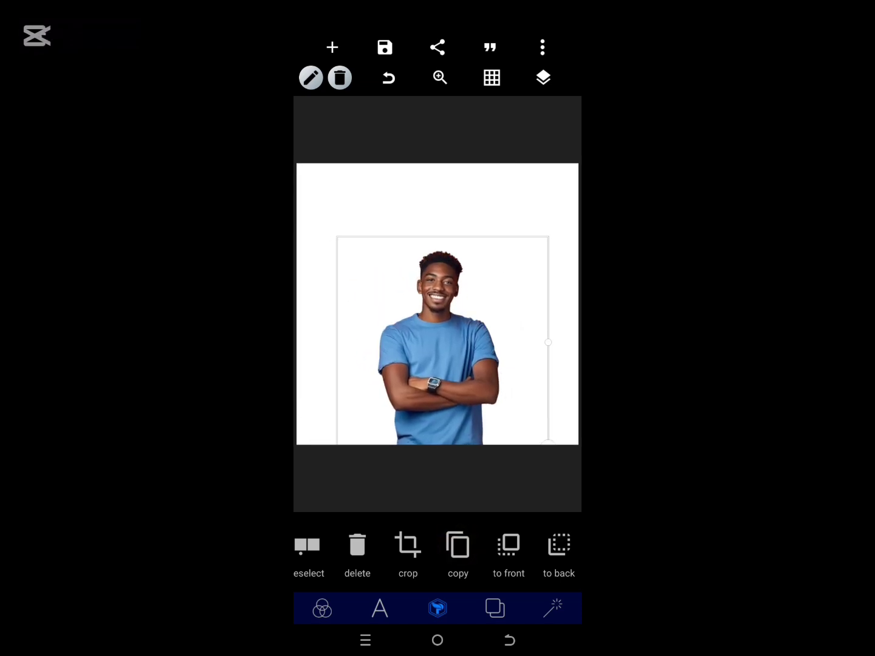
click(544, 77)
drag(434, 341, 429, 337)
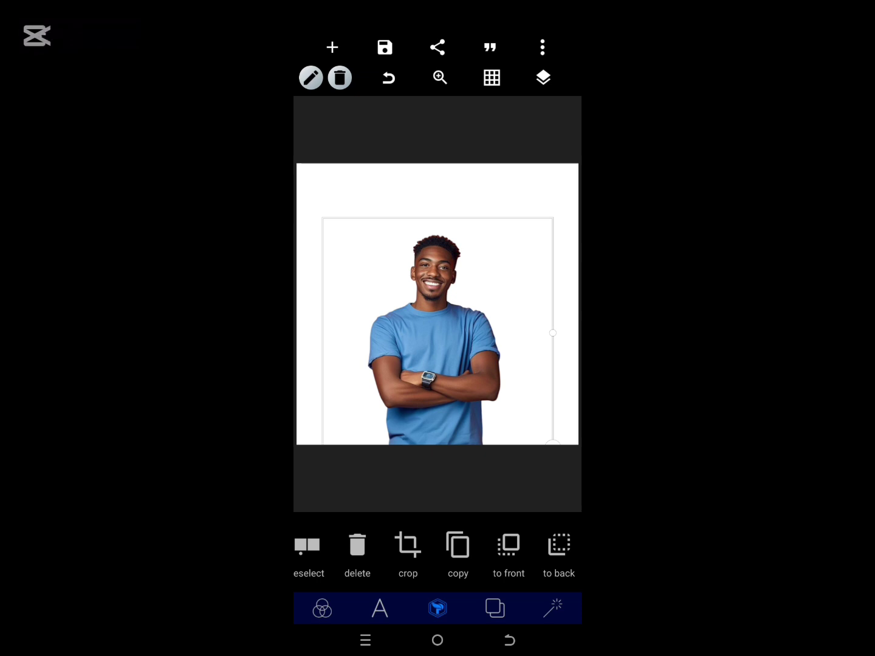
drag(430, 337, 431, 338)
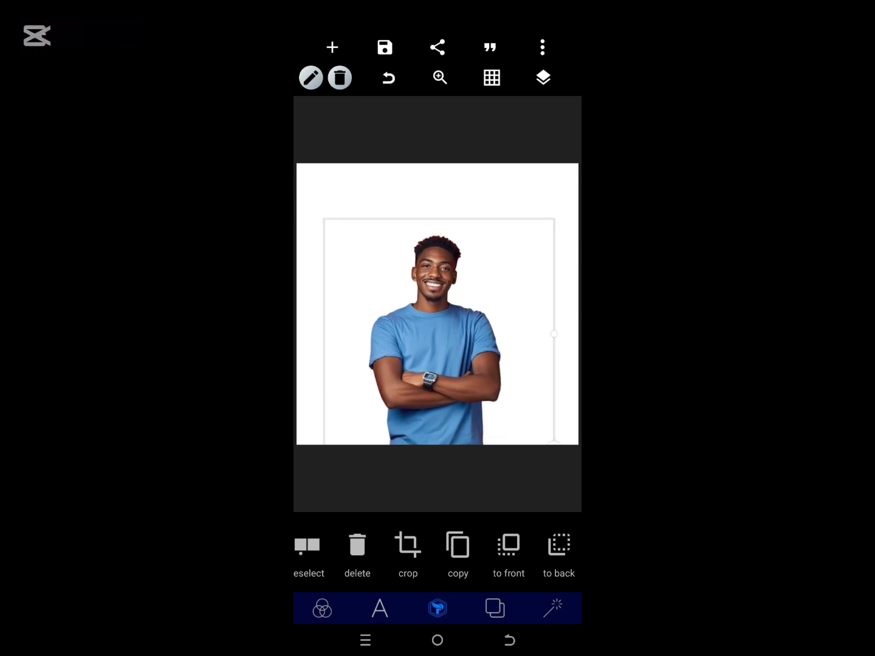
drag(533, 548, 465, 547)
Step: Hue-shift the top copy so the shirt turns magenta and the skin green
drag(533, 547, 315, 547)
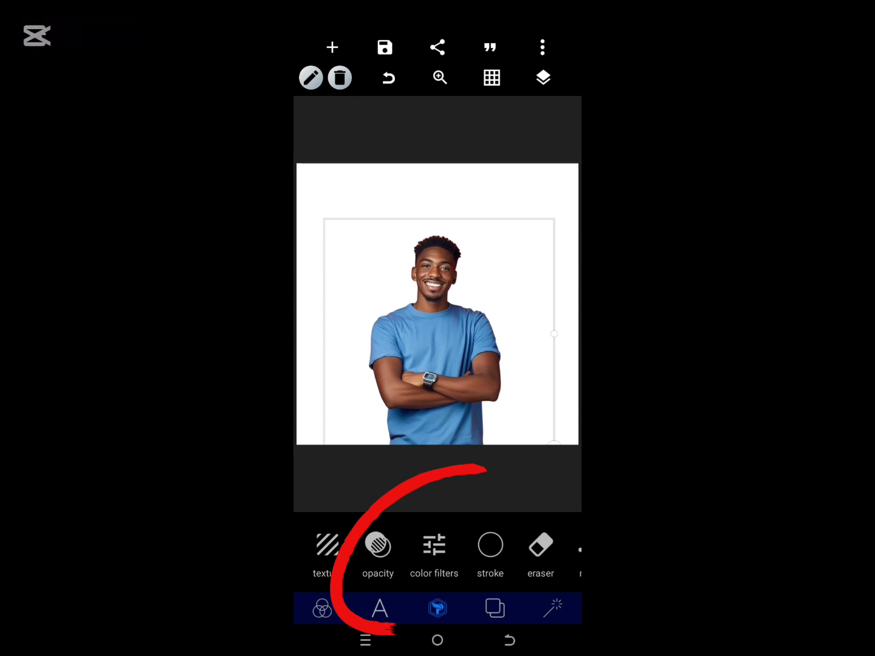
click(434, 547)
mouse_move(420, 548)
mouse_down()
mouse_move(486, 548)
mouse_move(442, 548)
mouse_move(461, 548)
mouse_move(442, 571)
mouse_up()
scroll(419, 581, down, 1)
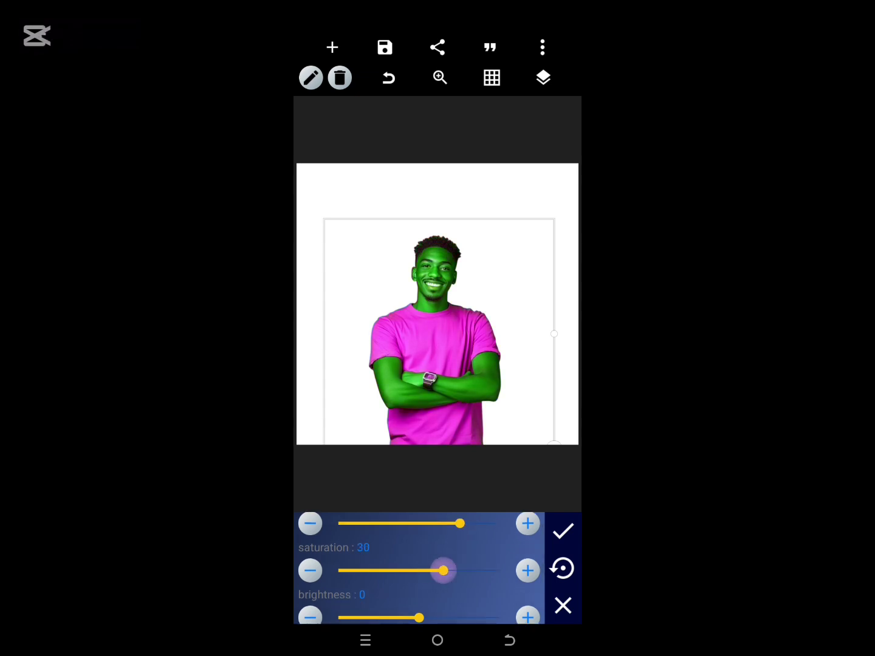
click(563, 532)
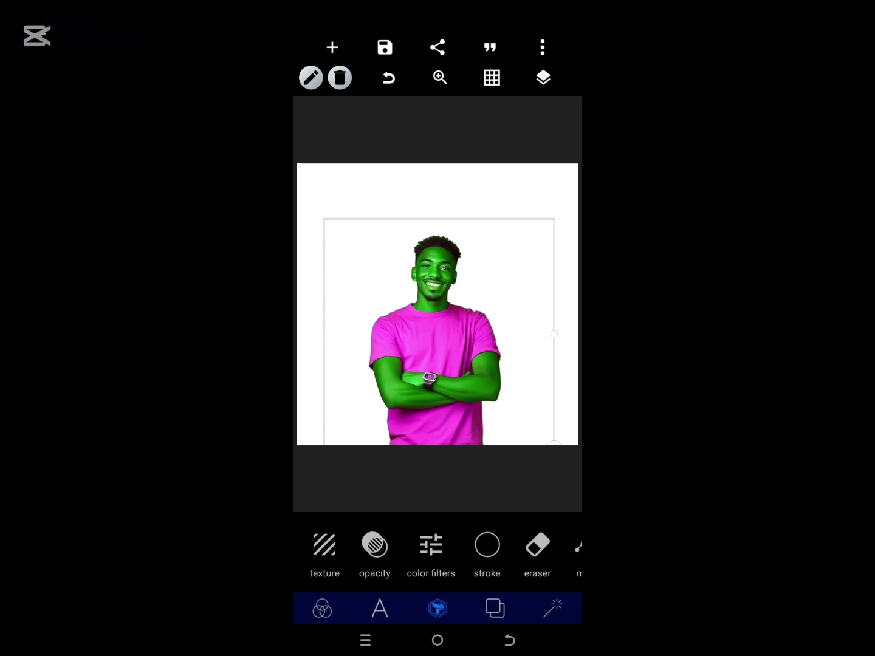
drag(492, 547, 411, 547)
click(455, 545)
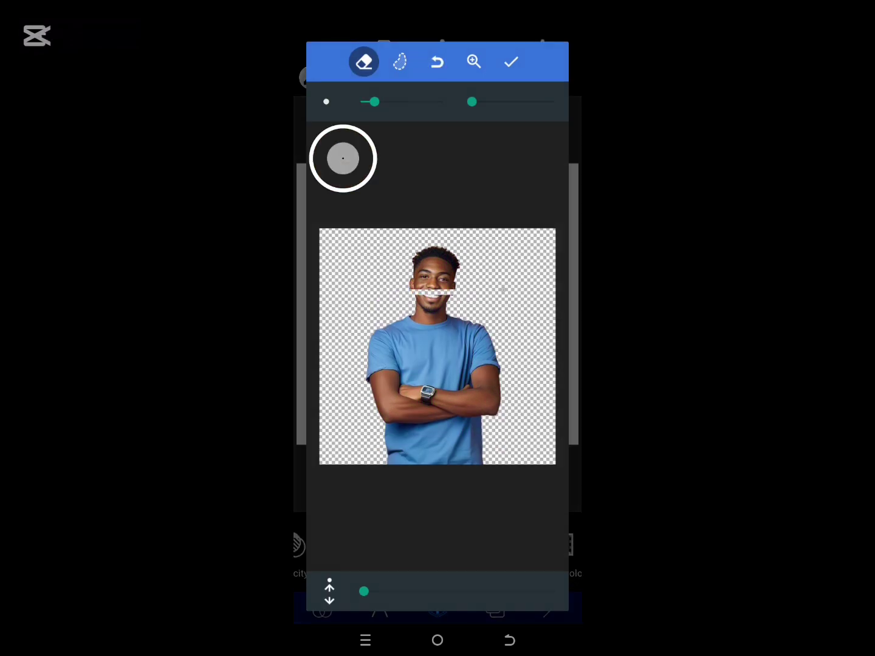
drag(455, 293, 466, 266)
drag(374, 101, 427, 102)
mouse_move(417, 281)
mouse_down()
mouse_move(466, 277)
mouse_move(391, 267)
mouse_move(396, 298)
mouse_move(405, 293)
mouse_up()
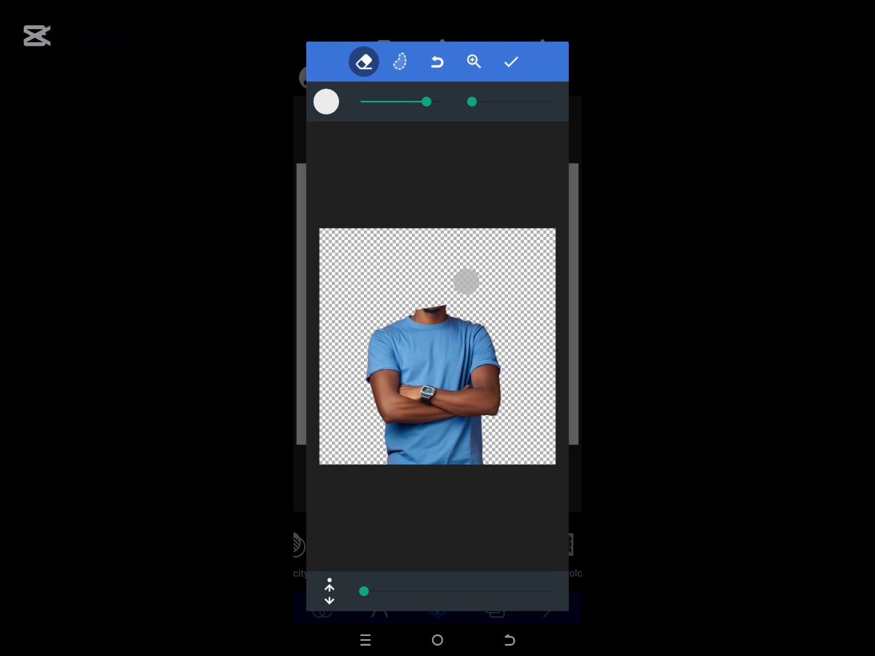
click(512, 61)
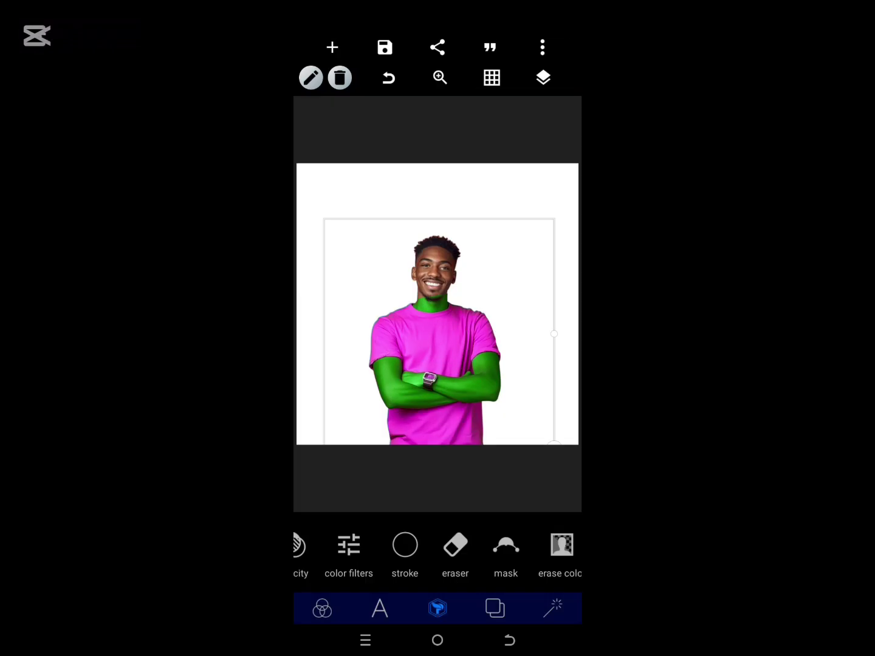
click(389, 77)
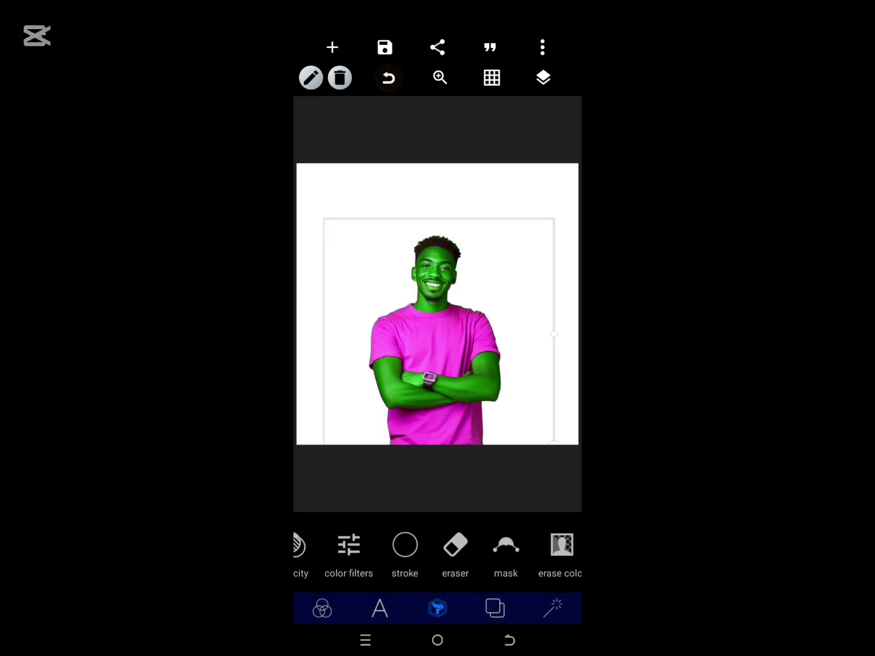
drag(506, 547, 424, 547)
Step: Enable Erase color and sample the green face tone to reveal natural skin
click(309, 545)
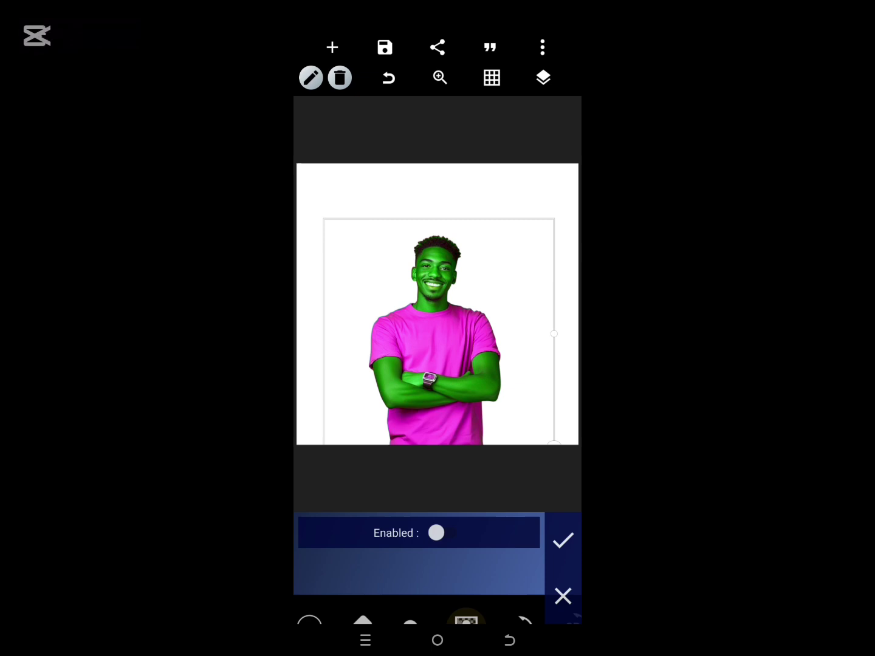
click(437, 532)
click(434, 574)
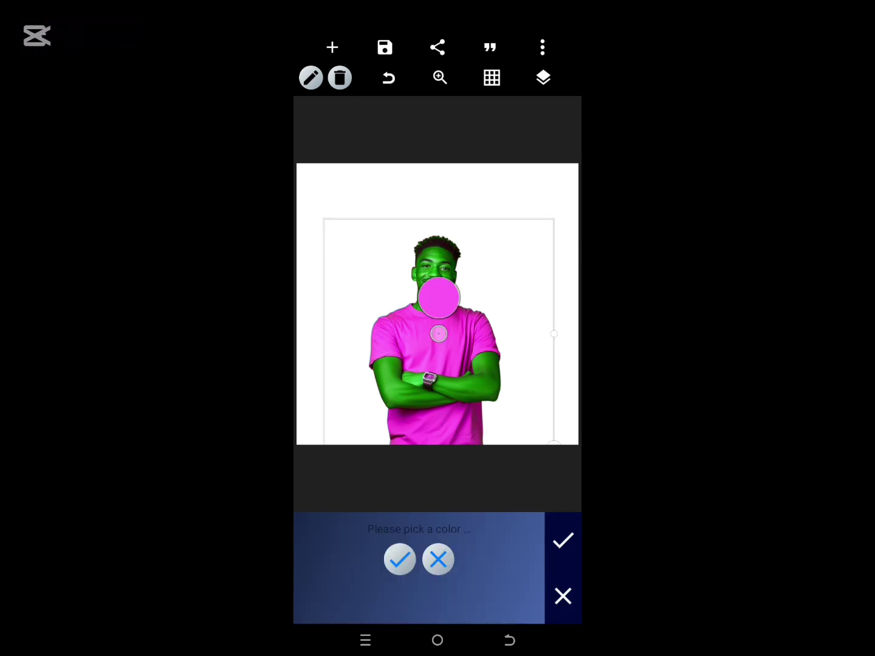
drag(439, 334, 429, 295)
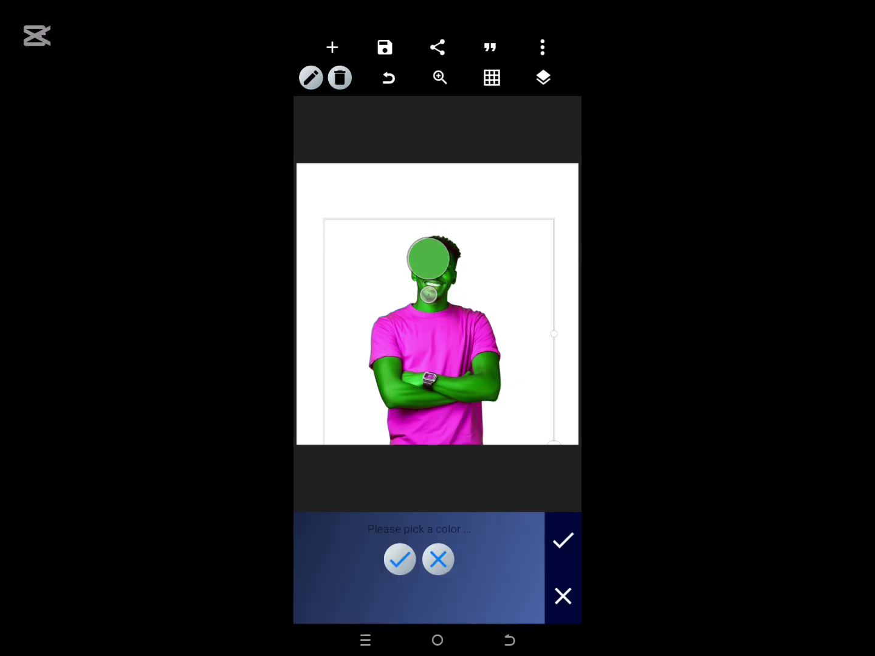
click(399, 560)
scroll(419, 568, down, 1)
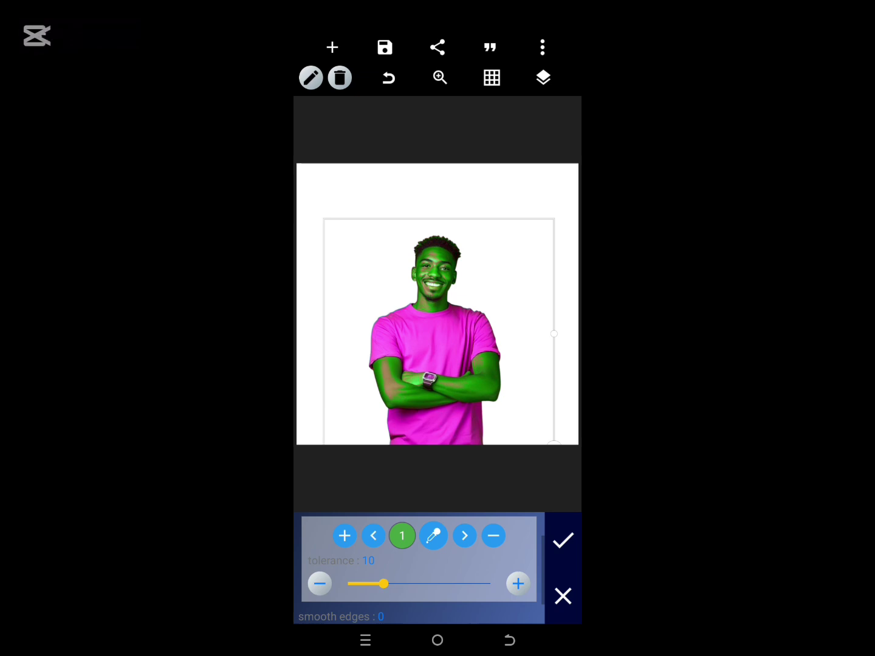
drag(384, 584, 442, 584)
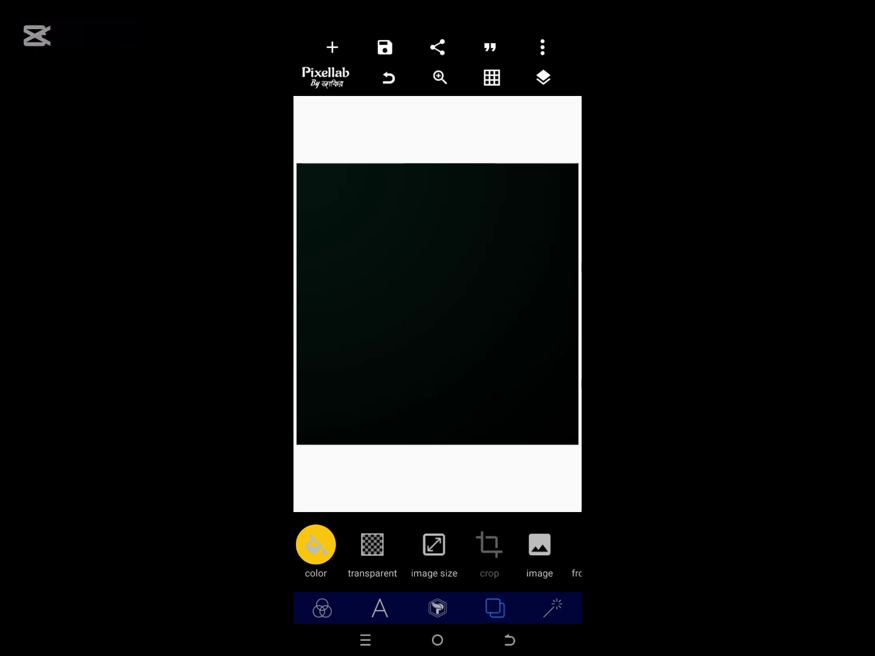
Step: Set a white background and place the teal-suit woman photo from the gallery
click(419, 541)
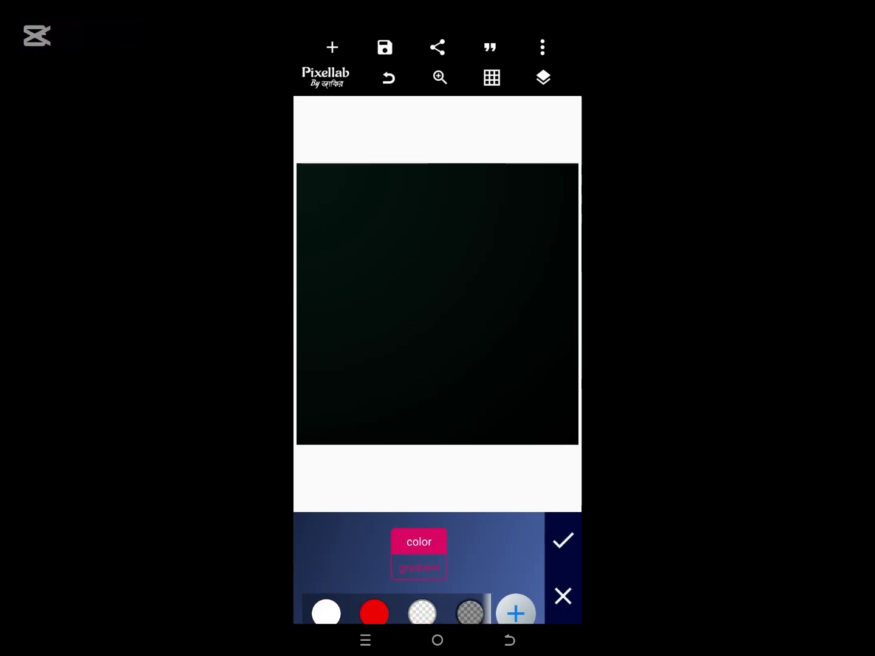
click(326, 613)
click(332, 47)
click(366, 190)
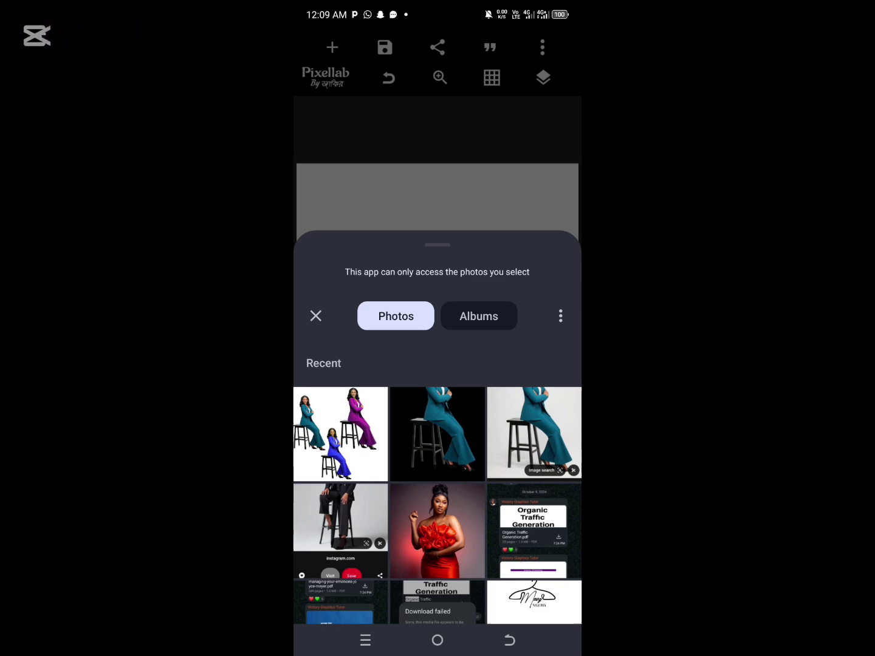
click(438, 431)
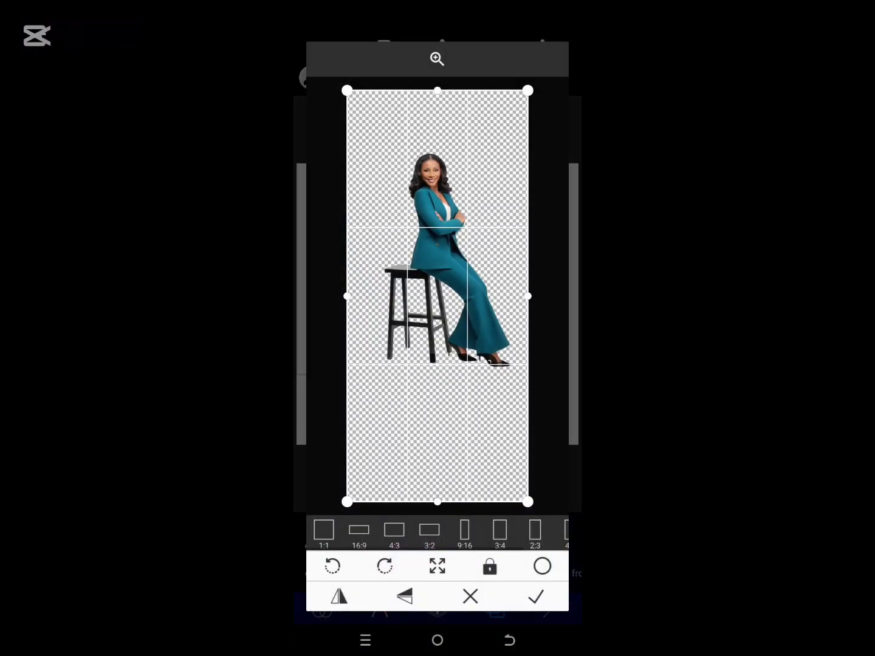
click(537, 598)
drag(517, 431, 518, 430)
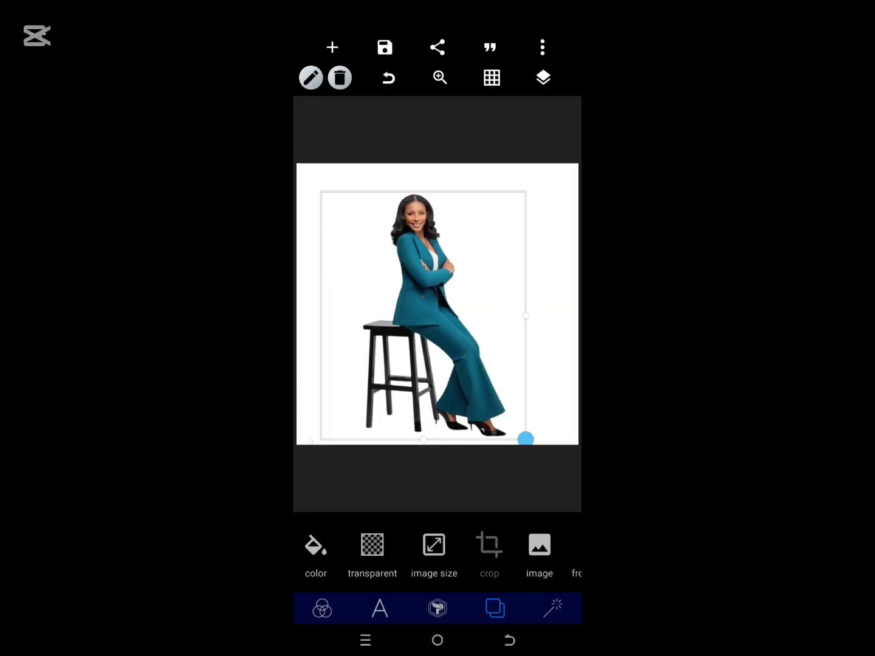
drag(425, 308, 427, 308)
Step: Centre the woman's photo horizontally and duplicate it
drag(478, 547, 442, 547)
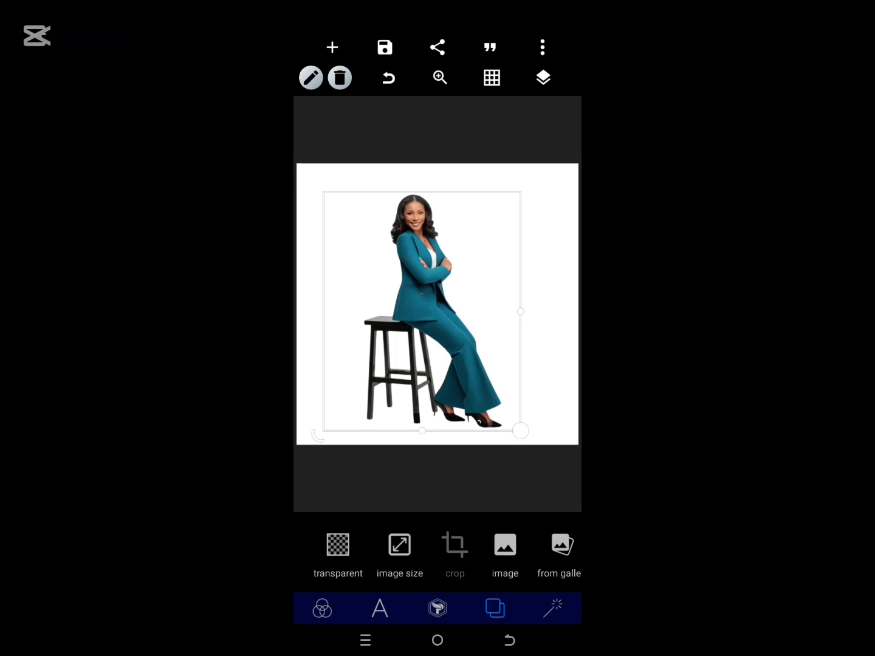
click(438, 607)
drag(512, 547, 405, 547)
click(394, 545)
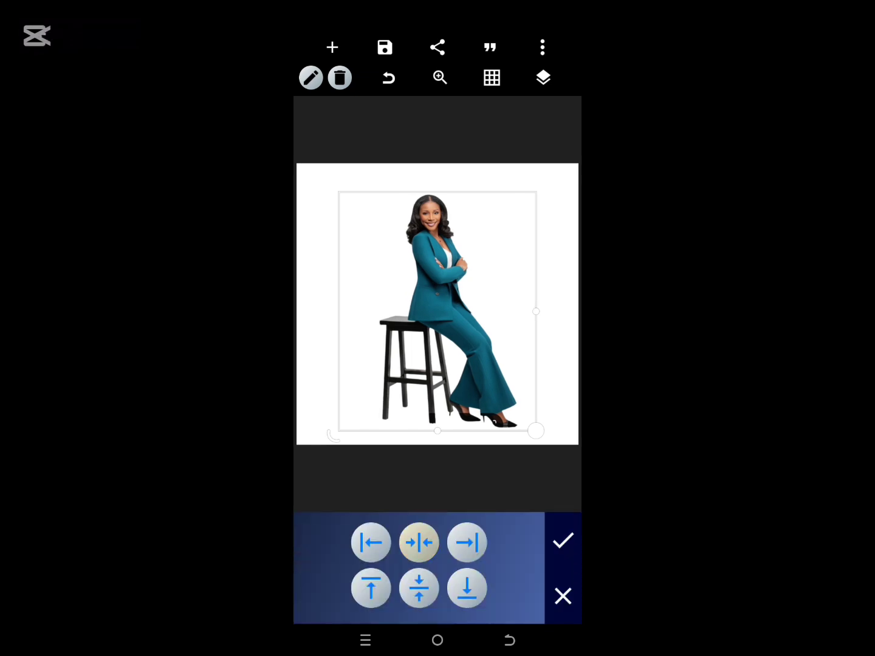
click(563, 540)
click(458, 547)
mouse_move(438, 308)
mouse_down()
mouse_move(397, 322)
mouse_move(442, 308)
mouse_up()
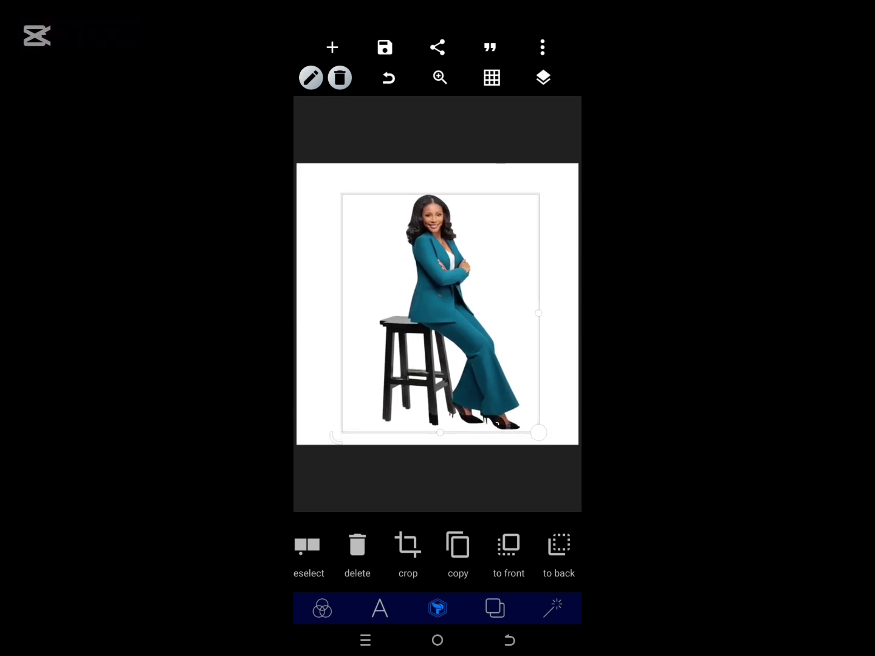
drag(534, 547, 328, 547)
Step: Apply hue -67, saturation 23, brightness 3, contrast 18 to turn the suit green
click(503, 551)
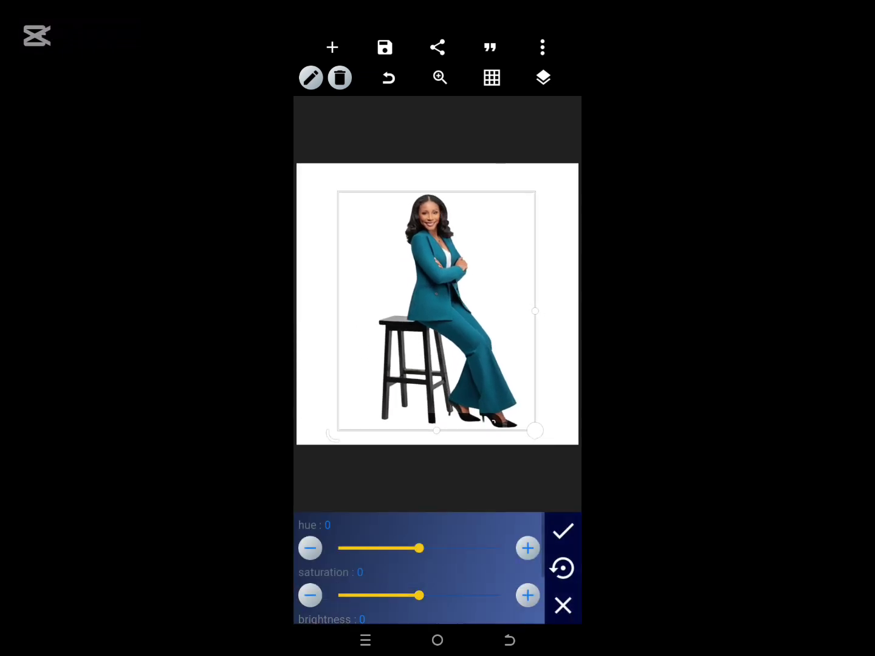
mouse_move(420, 548)
mouse_down()
mouse_move(362, 548)
mouse_move(388, 549)
mouse_up()
drag(465, 602, 465, 521)
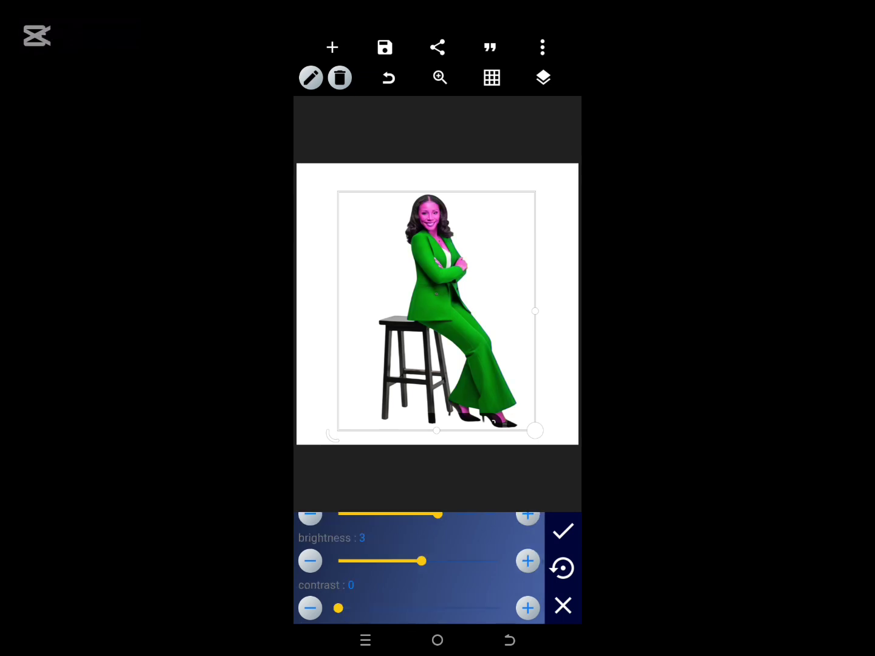
drag(338, 608, 367, 608)
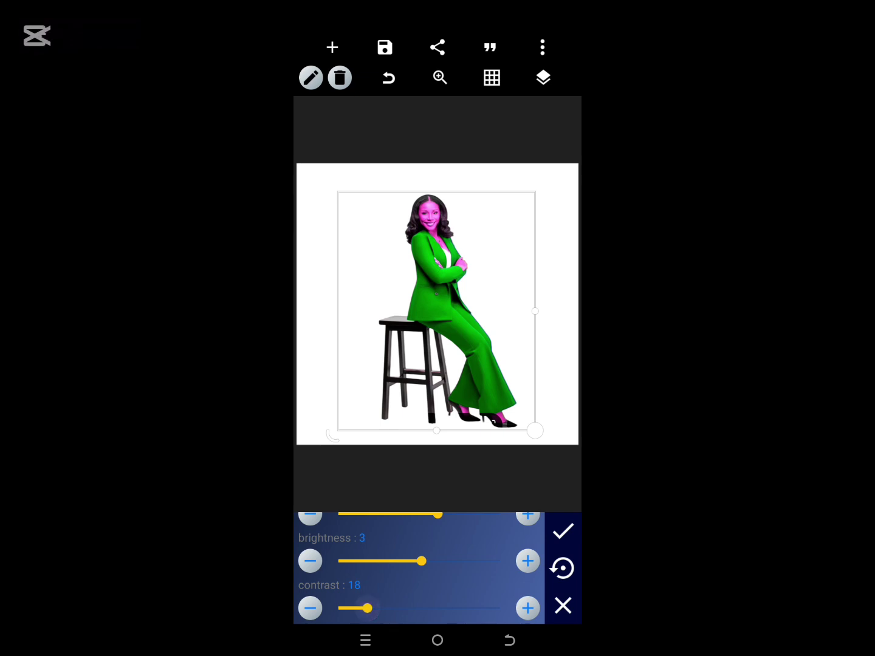
drag(465, 527, 465, 607)
click(563, 531)
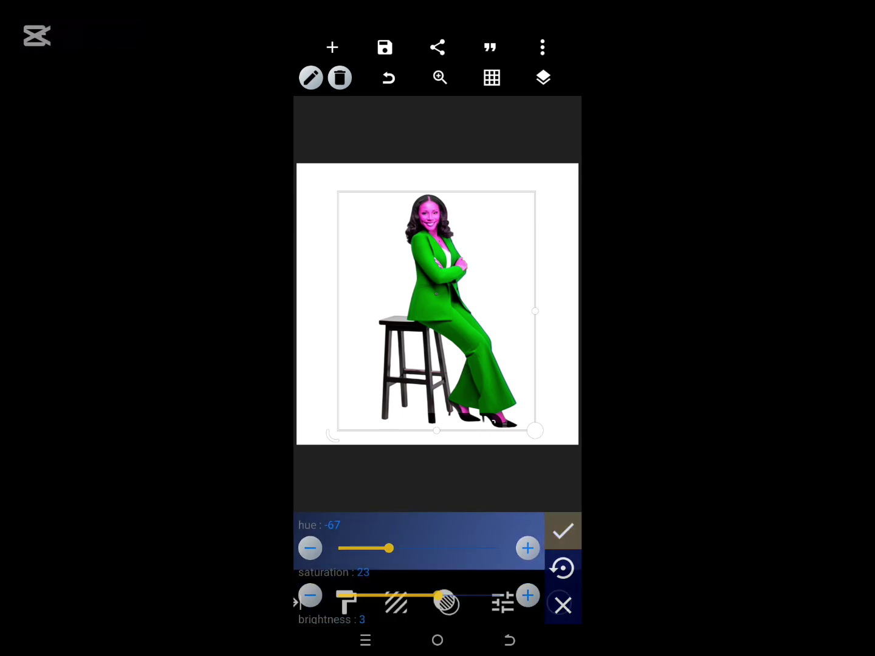
Step: Enable Erase color and sample the magenta face tone to reveal natural skin
click(500, 545)
click(445, 533)
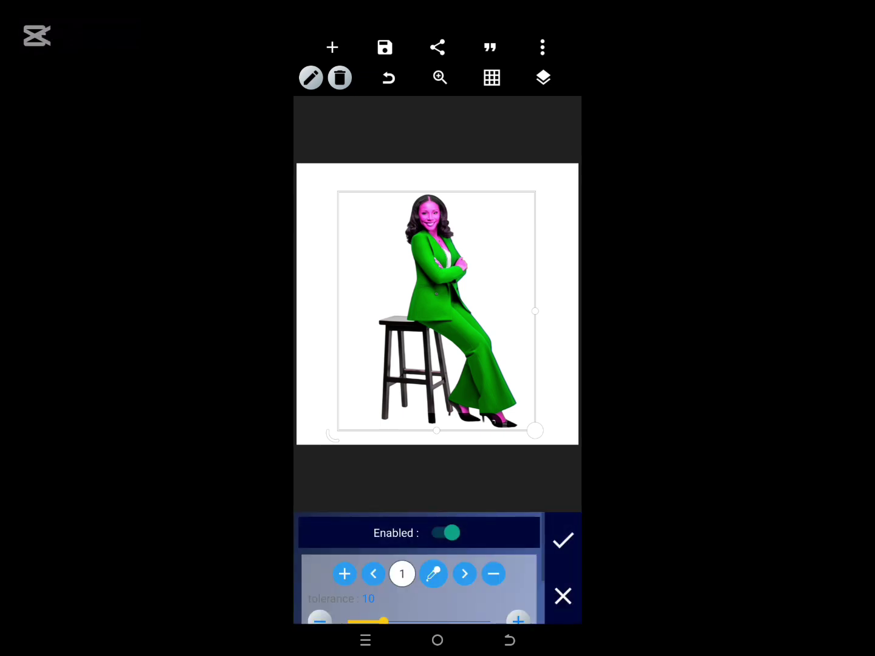
click(433, 573)
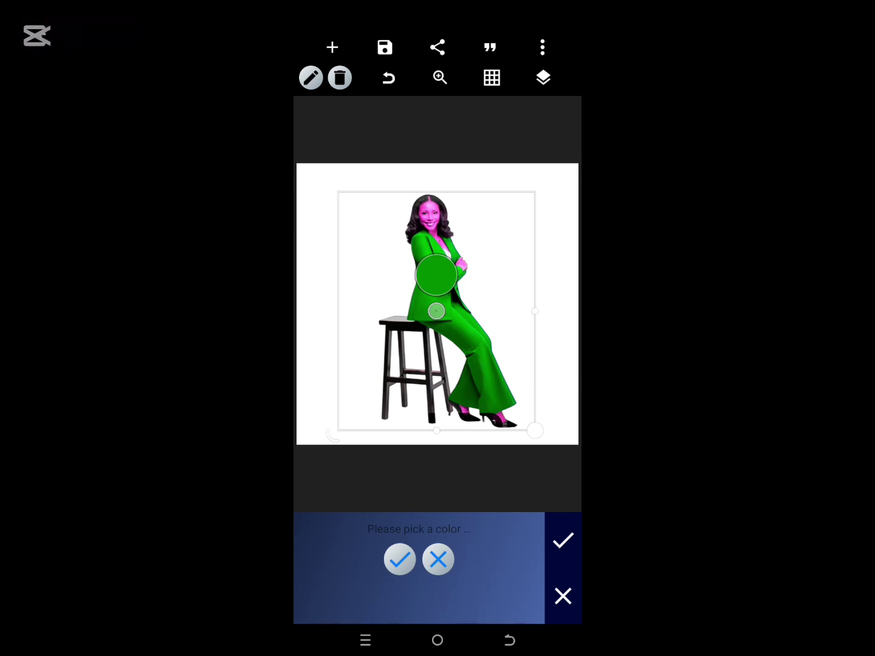
drag(436, 311, 428, 217)
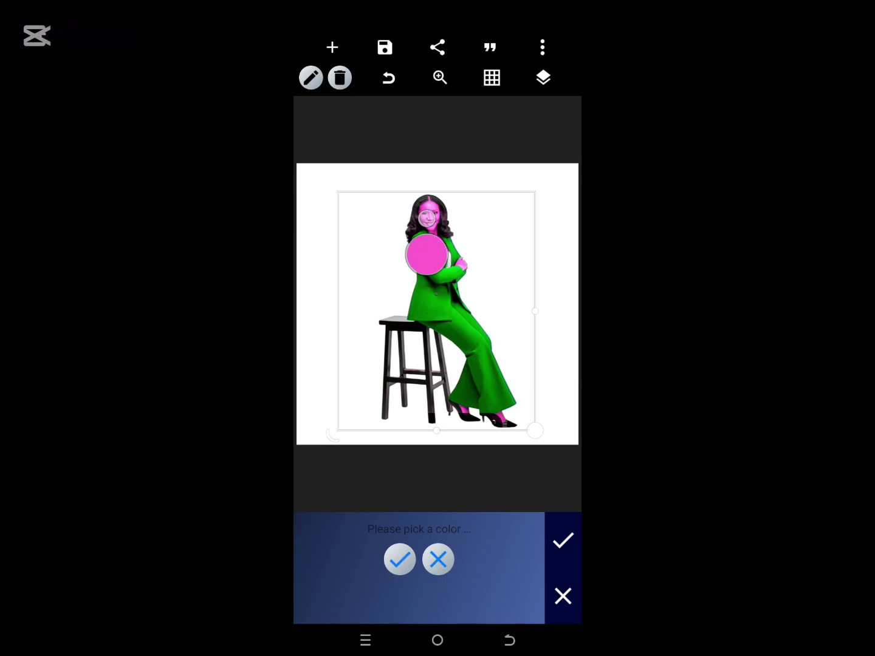
click(400, 560)
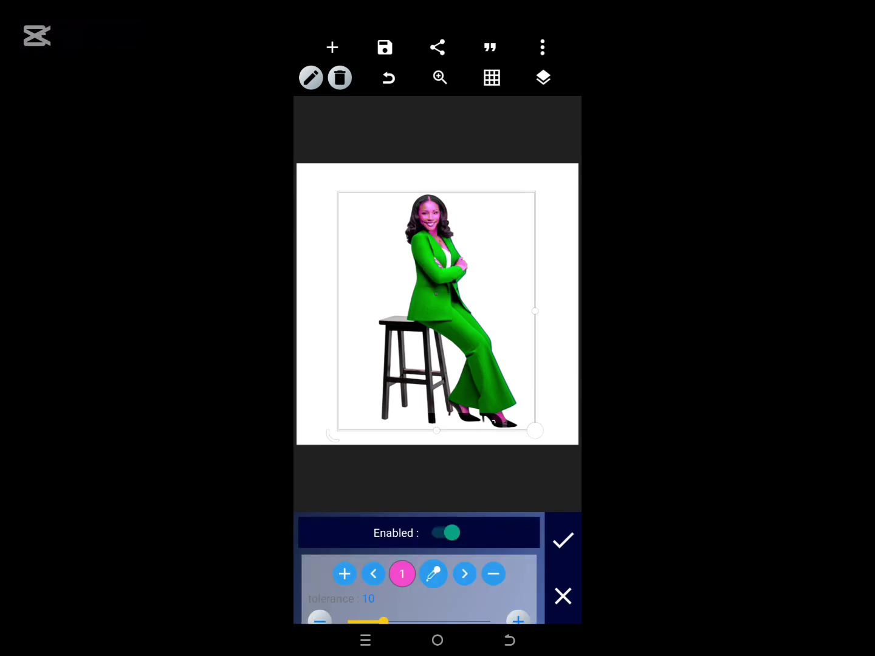
mouse_move(425, 602)
mouse_down()
mouse_move(424, 574)
mouse_move(400, 593)
mouse_up()
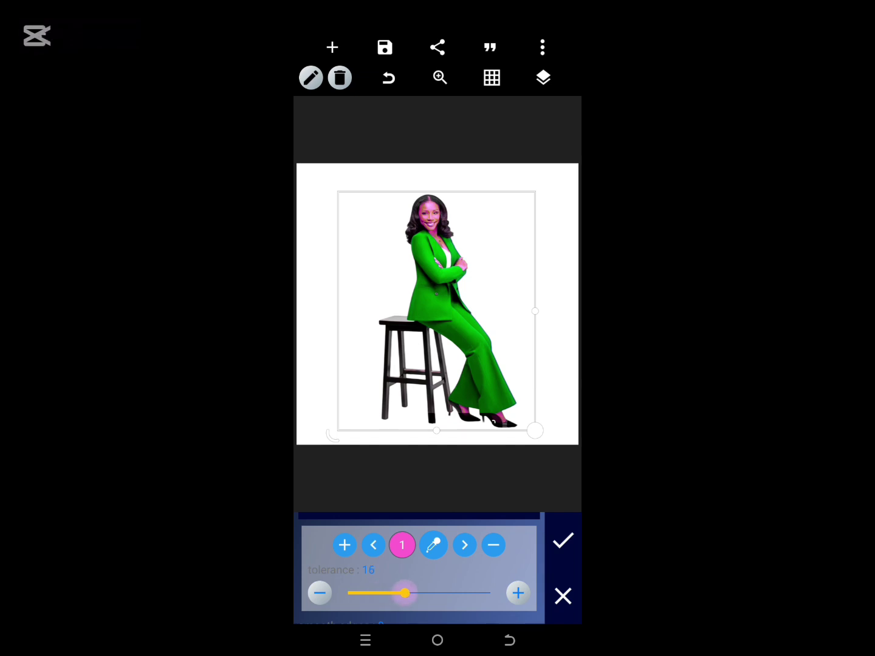
Step: Merge both copies into one green-suit figure and move it to the left side
click(563, 540)
click(379, 608)
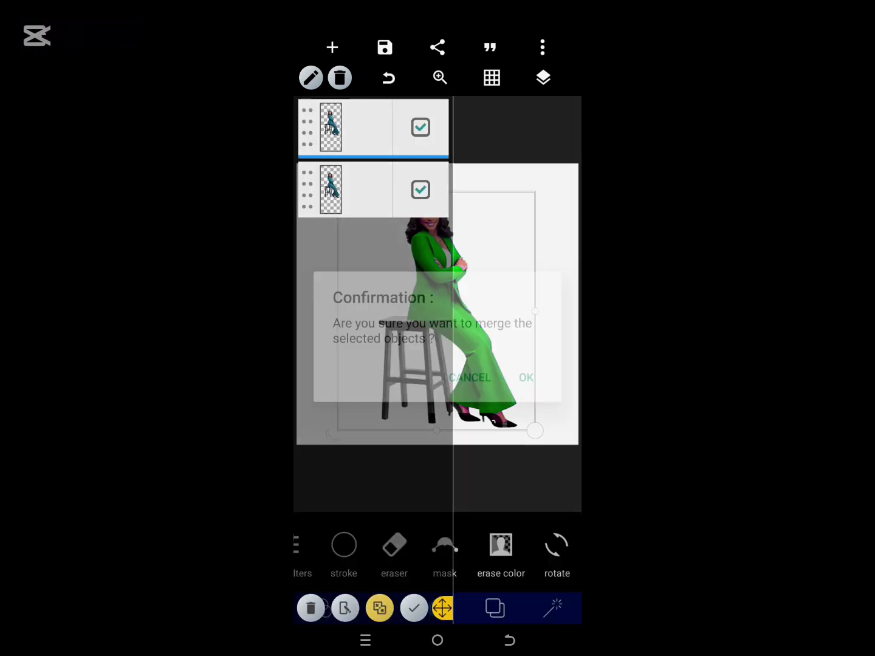
click(526, 368)
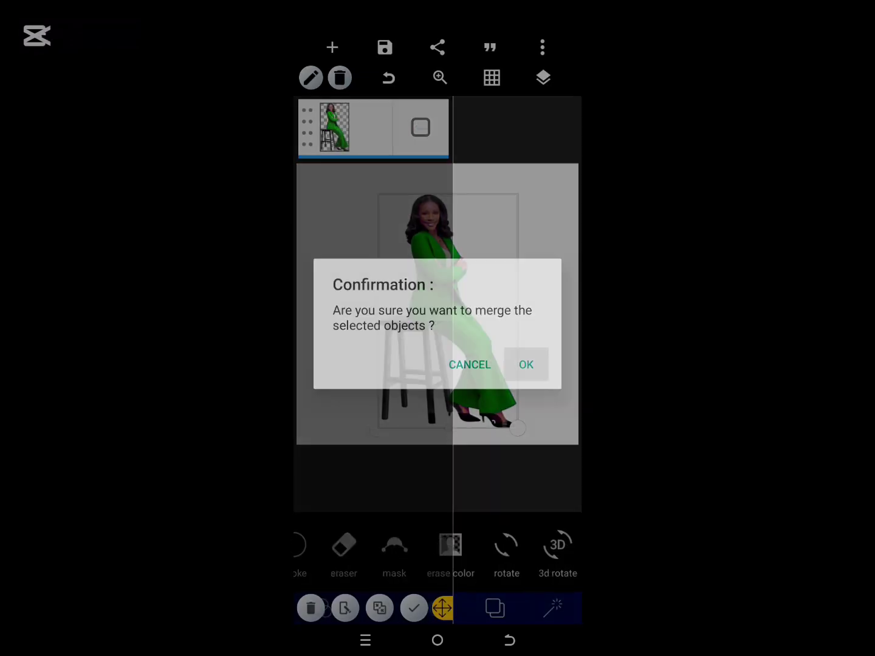
drag(448, 308, 366, 308)
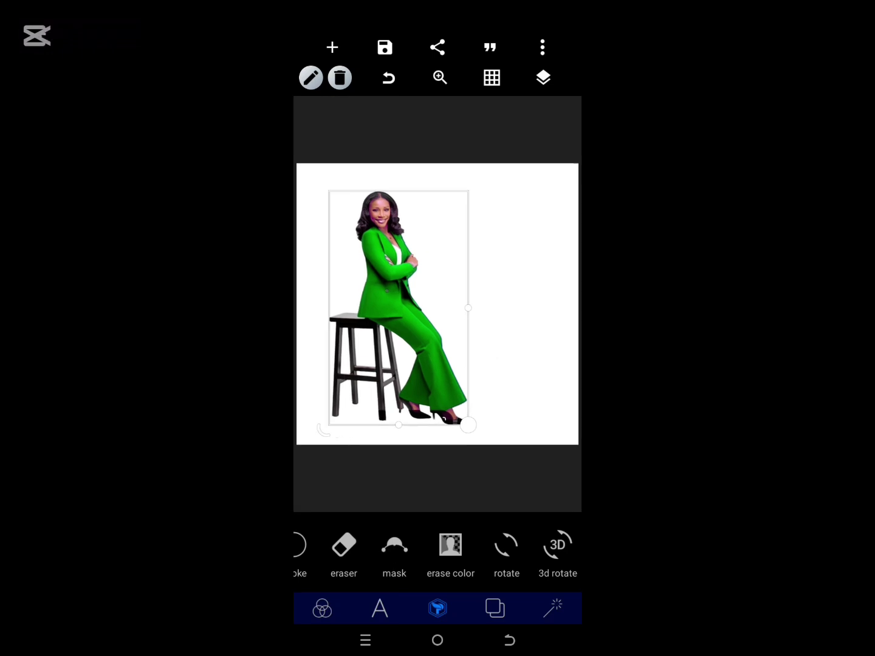
click(506, 308)
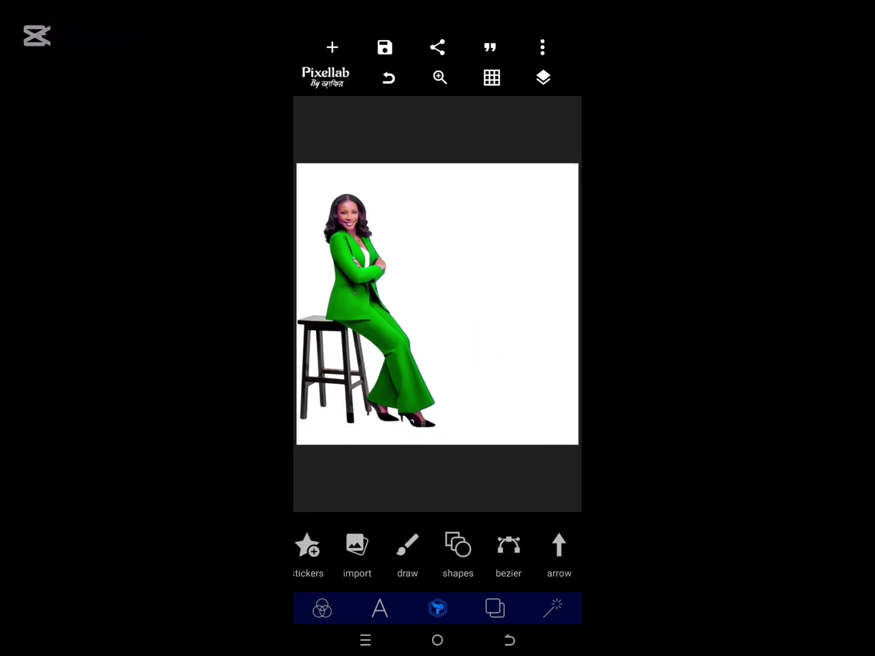
click(332, 48)
Step: Import the teal-suit photo again, cropping empty space above and below the woman
click(366, 190)
click(442, 431)
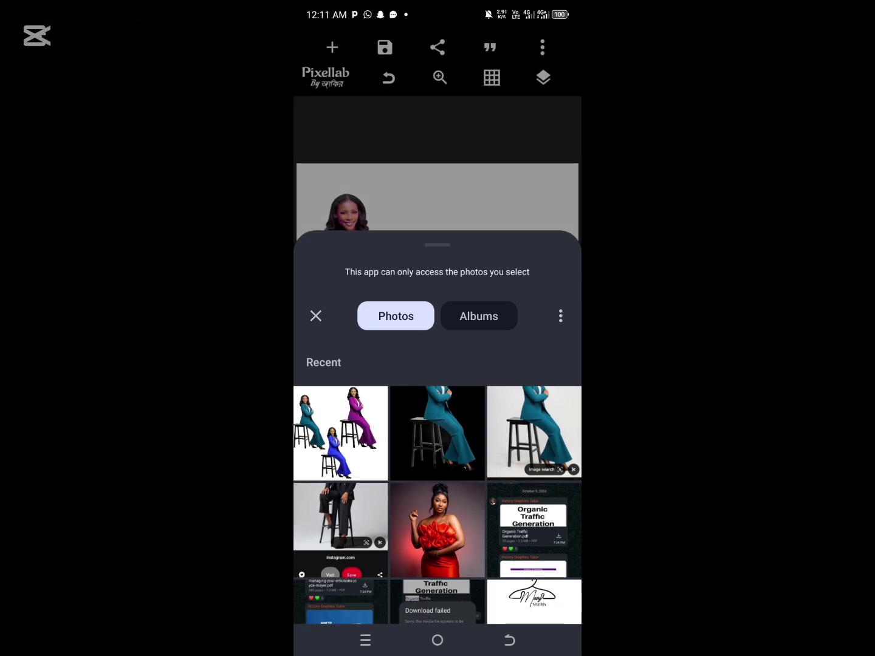
drag(438, 502, 438, 374)
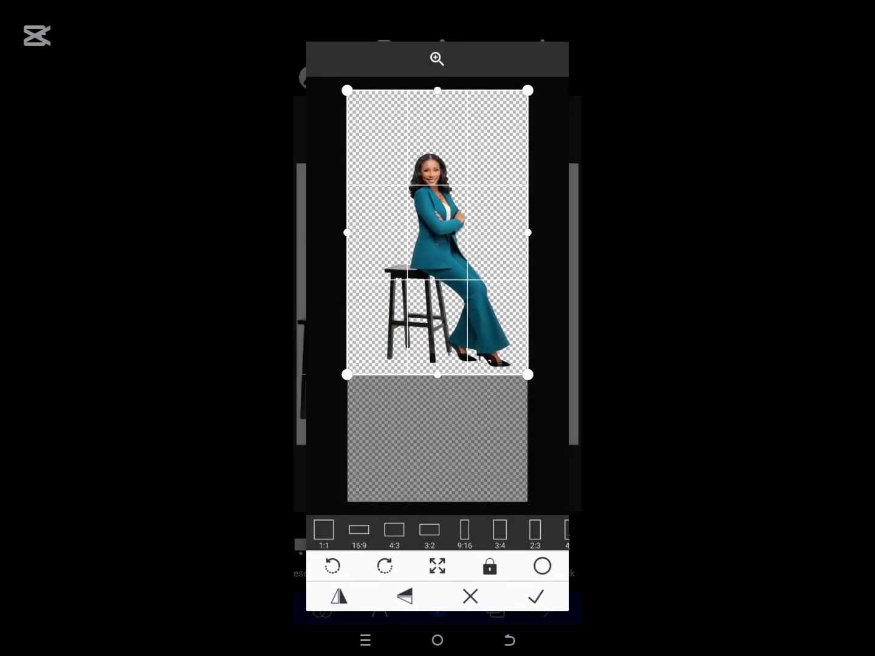
drag(438, 89, 438, 150)
click(536, 597)
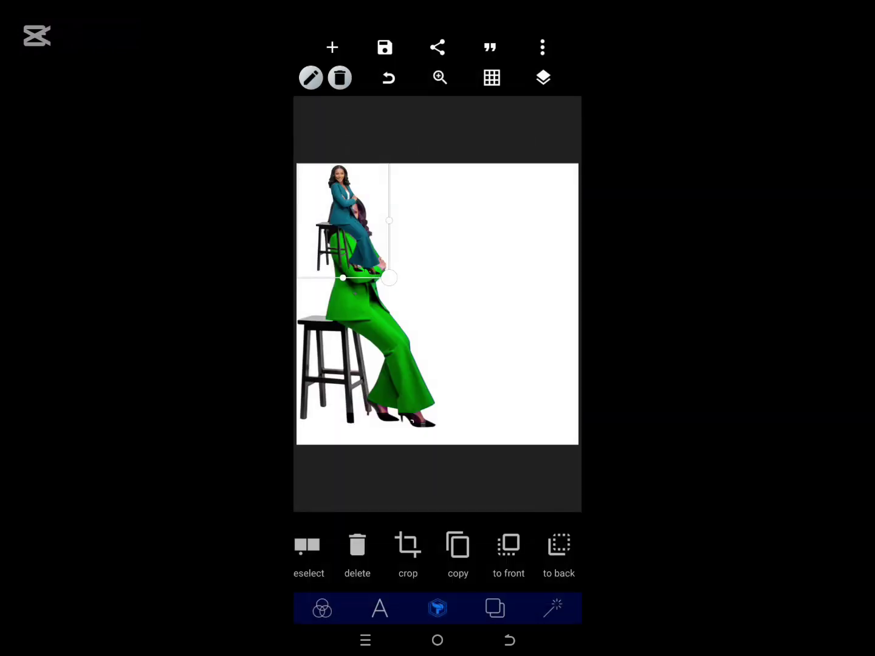
Step: Enlarge the photo beside the green figure and start hue-shifting its suit red
drag(386, 273, 442, 343)
mouse_move(369, 253)
mouse_down()
mouse_move(445, 294)
mouse_move(440, 273)
mouse_up()
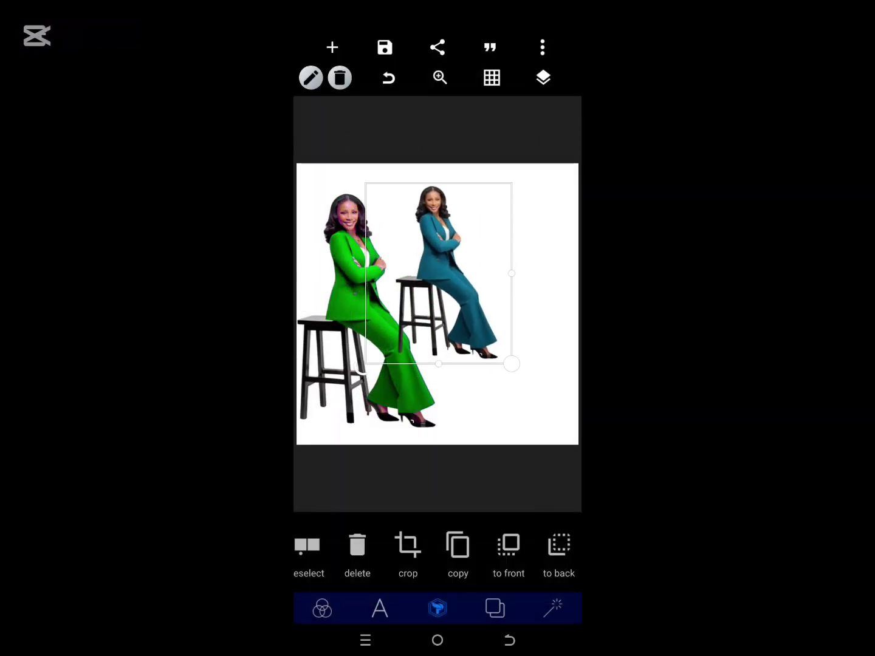
drag(511, 362, 563, 426)
drag(466, 301, 494, 313)
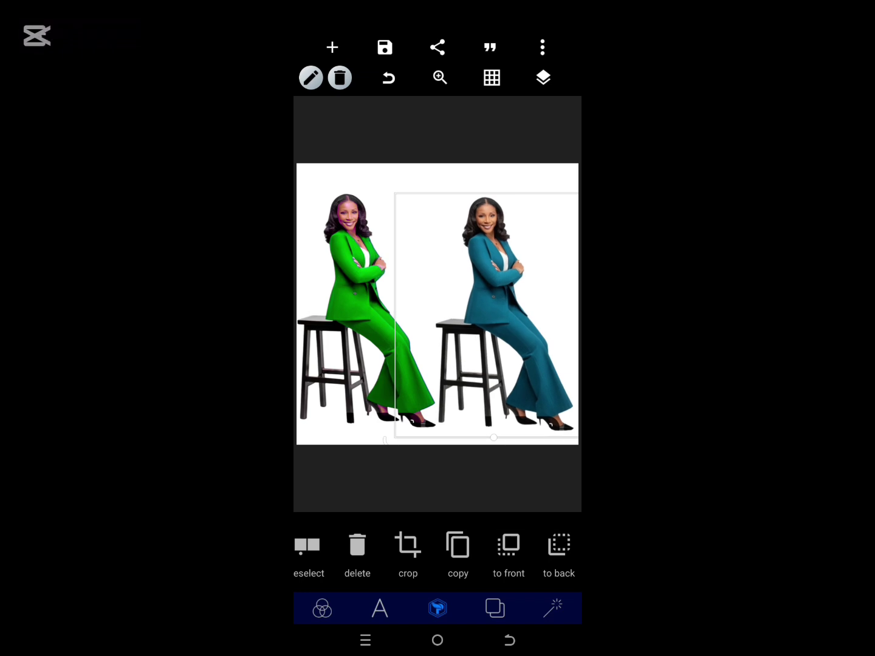
click(322, 609)
mouse_move(446, 576)
mouse_down()
mouse_move(473, 576)
mouse_move(442, 576)
mouse_up()
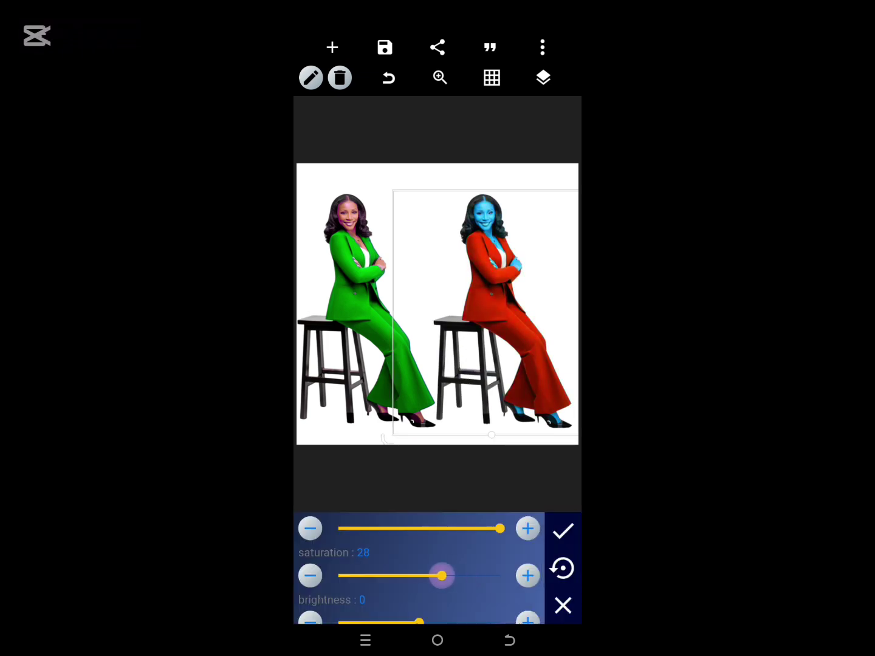
Step: Apply the red filter, enable erase colour and sample the blue face colour as the colour to erase
click(564, 532)
drag(520, 547, 467, 547)
click(506, 545)
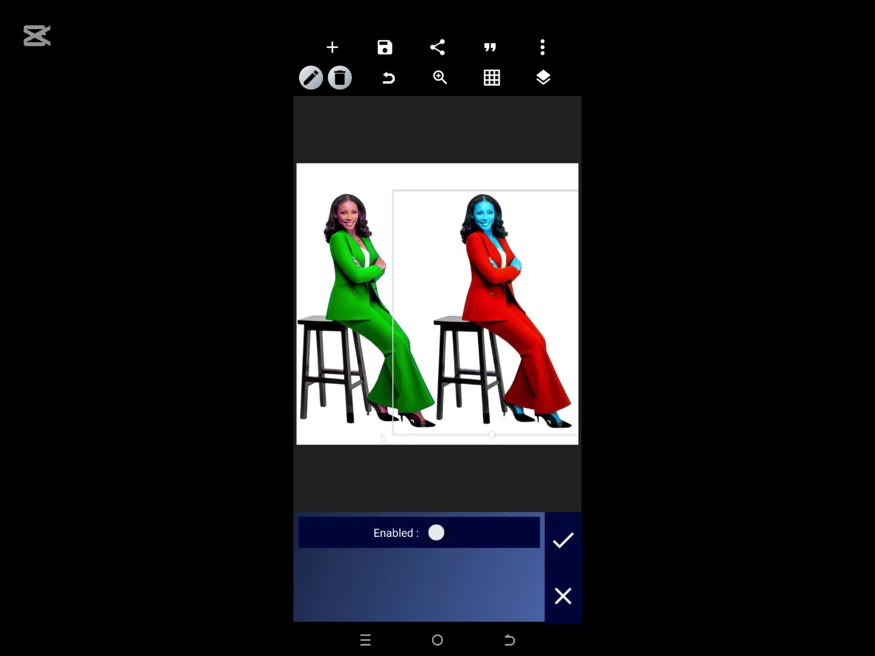
click(446, 532)
click(432, 574)
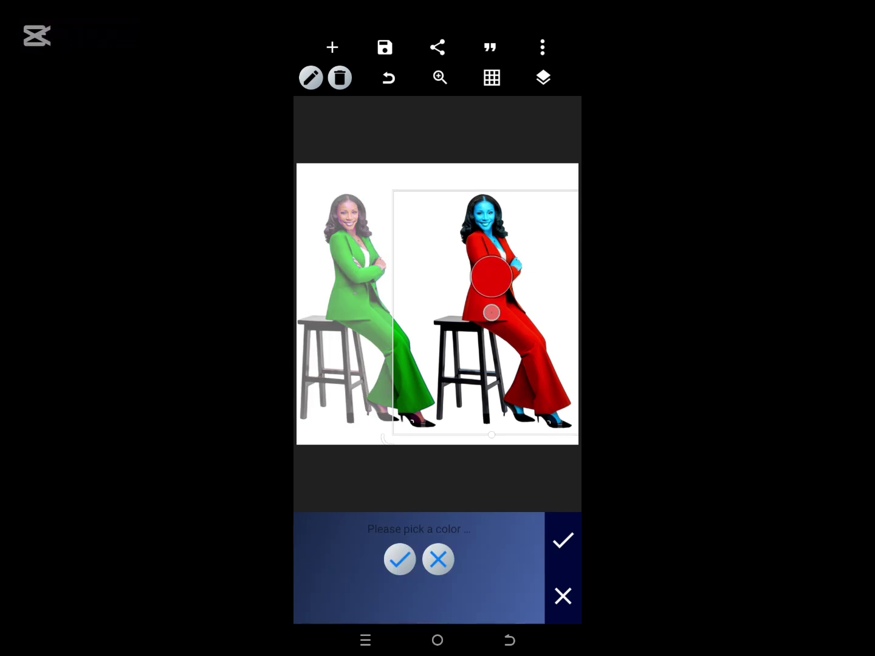
drag(492, 312, 489, 226)
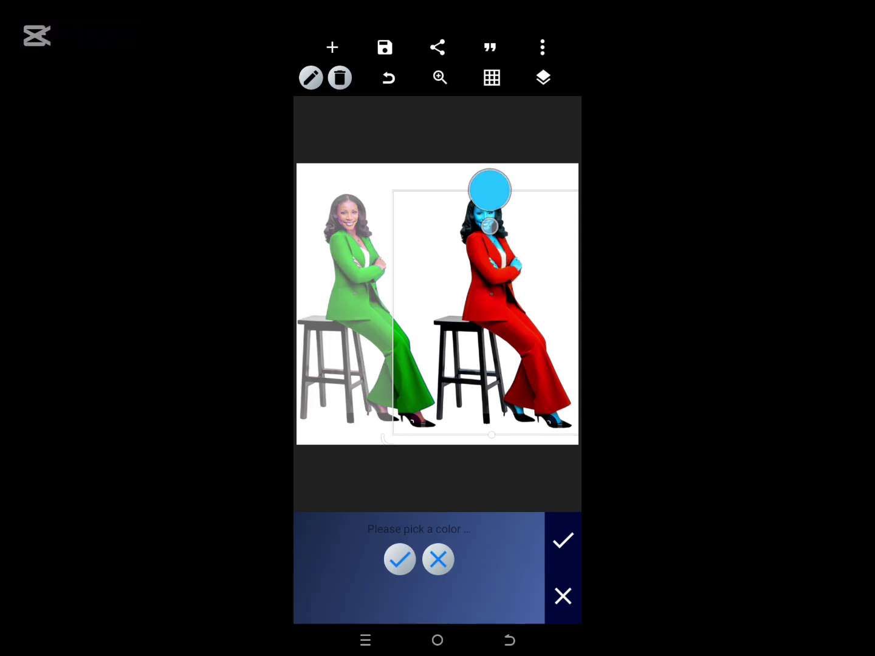
click(399, 559)
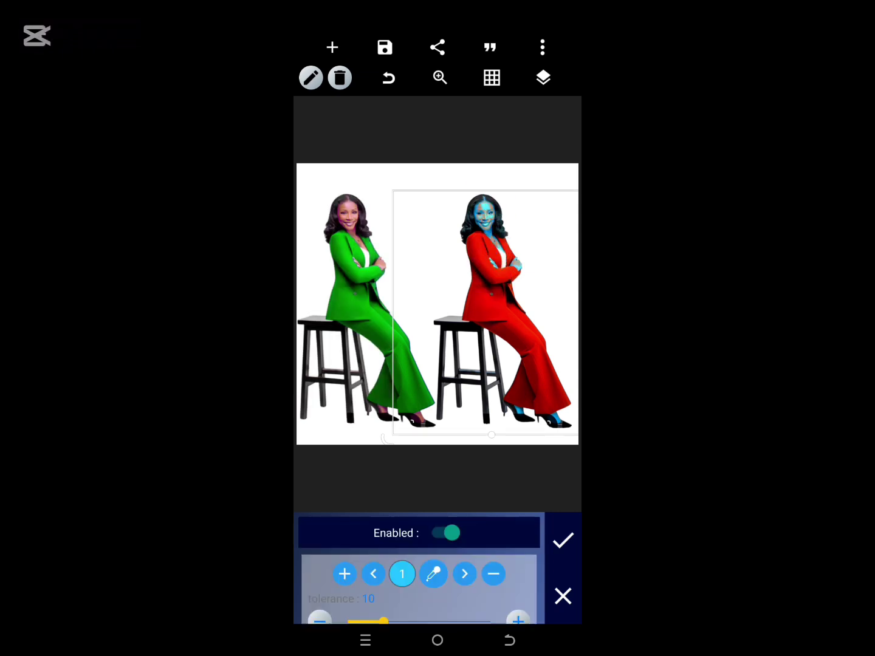
Step: Raise the erase tolerance to 58 and apply it so the natural skin shows through
drag(384, 602, 481, 603)
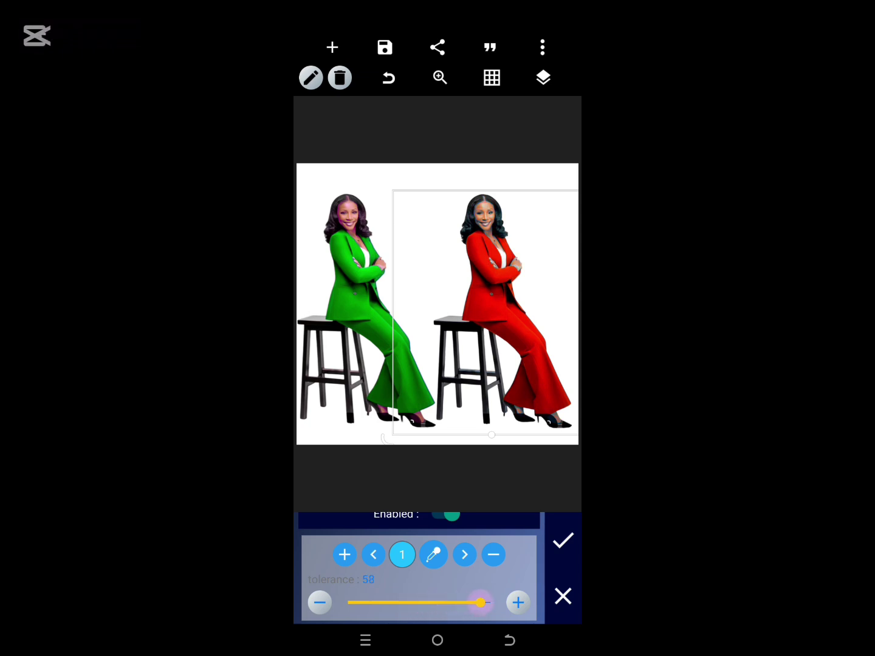
click(563, 541)
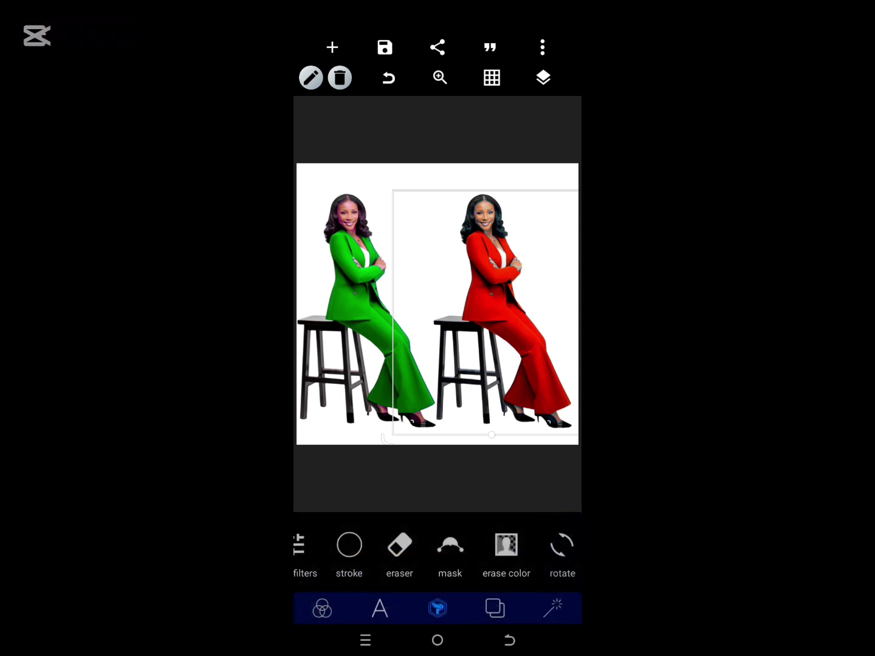
Step: Merge the two selected red-suit copies into a single layer from the layers list
click(543, 77)
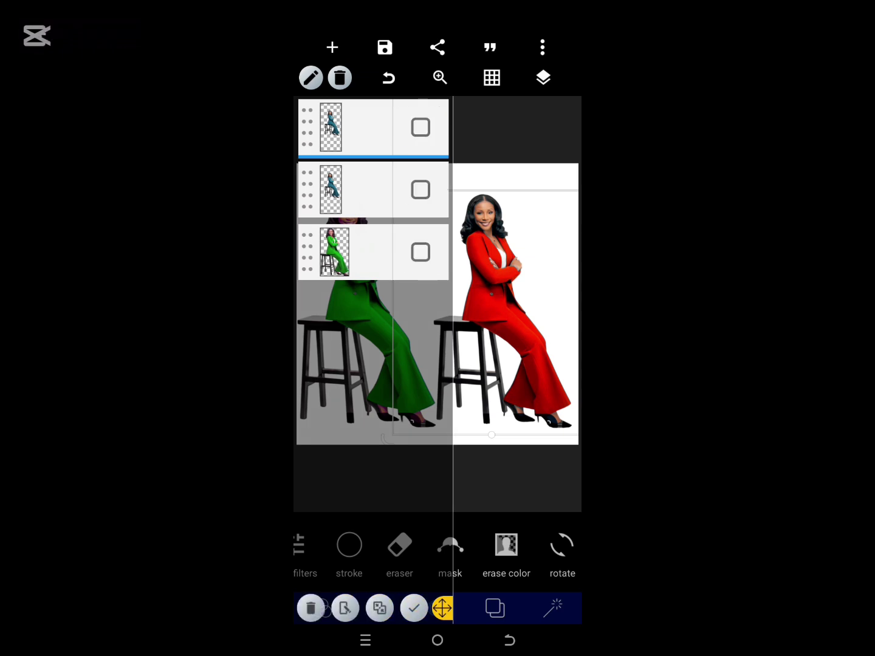
click(381, 607)
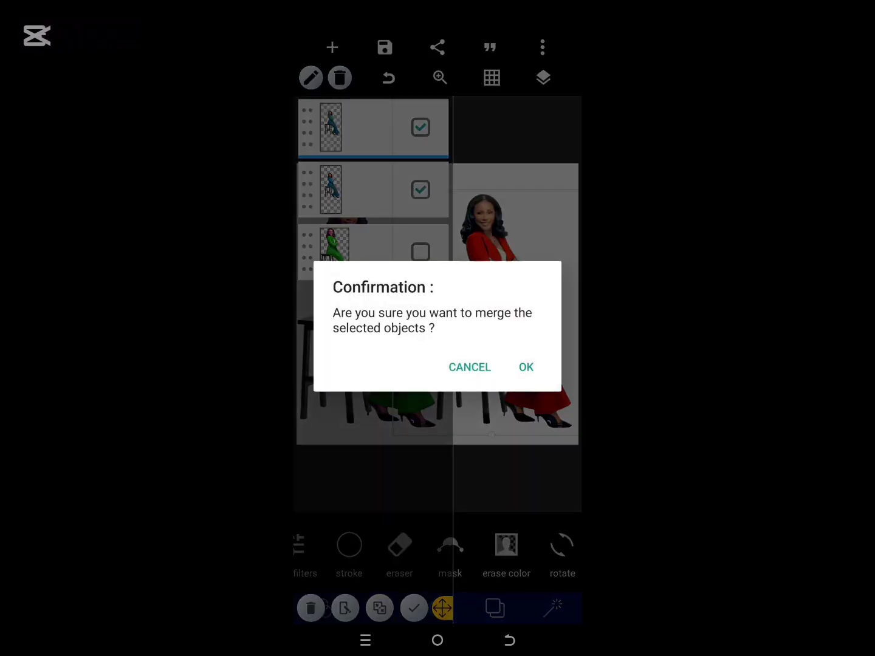
click(526, 367)
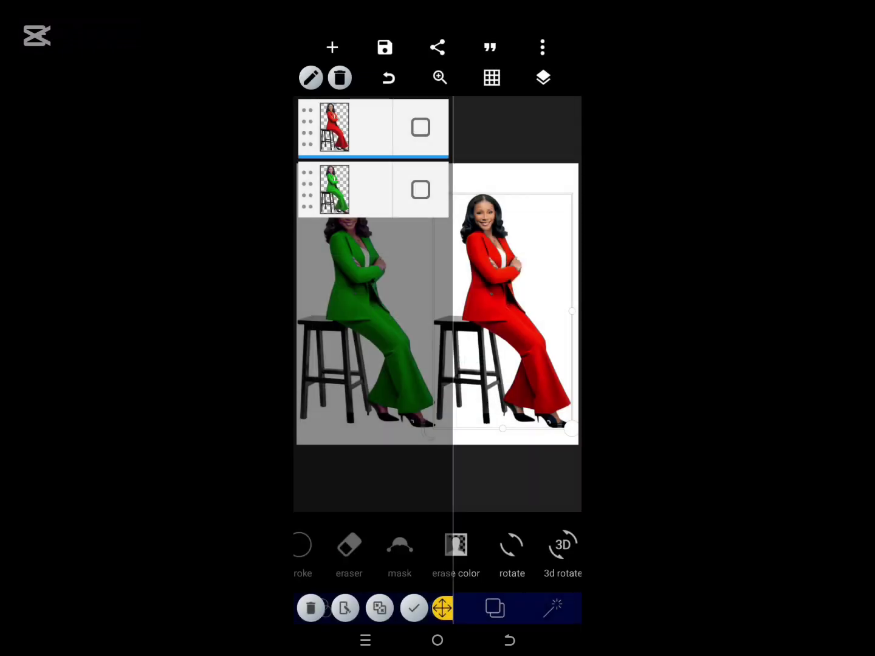